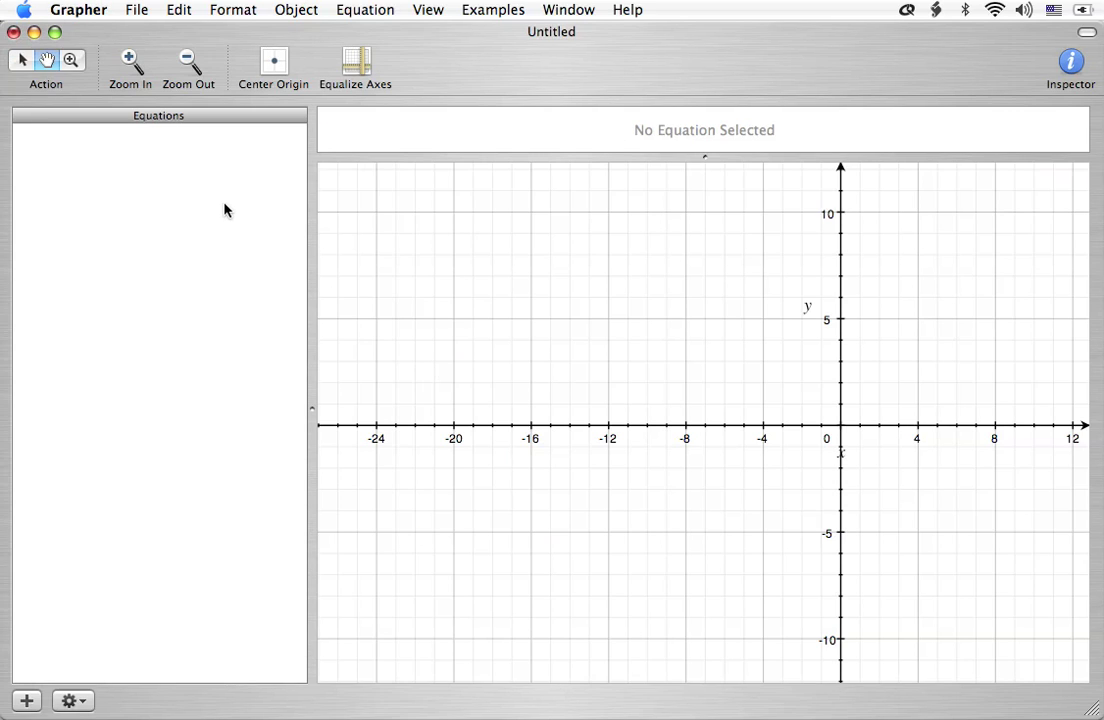
Add the parameter entries a = 1, h = 1 and k = 1 to the equation list
{"action": "key", "text": "super+Return"}
{"action": "key", "text": "BackSpace"}
{"action": "key", "text": "BackSpace"}
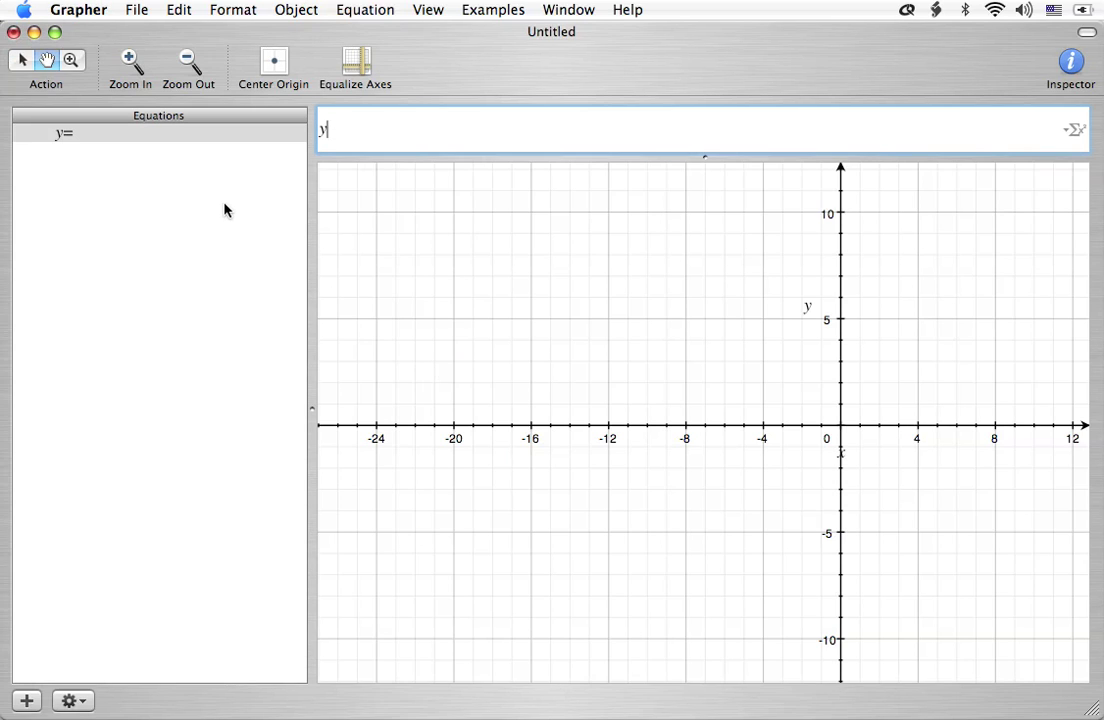
{"action": "type", "text": "a=1"}
{"action": "key", "text": "Return"}
{"action": "key", "text": "super+Return"}
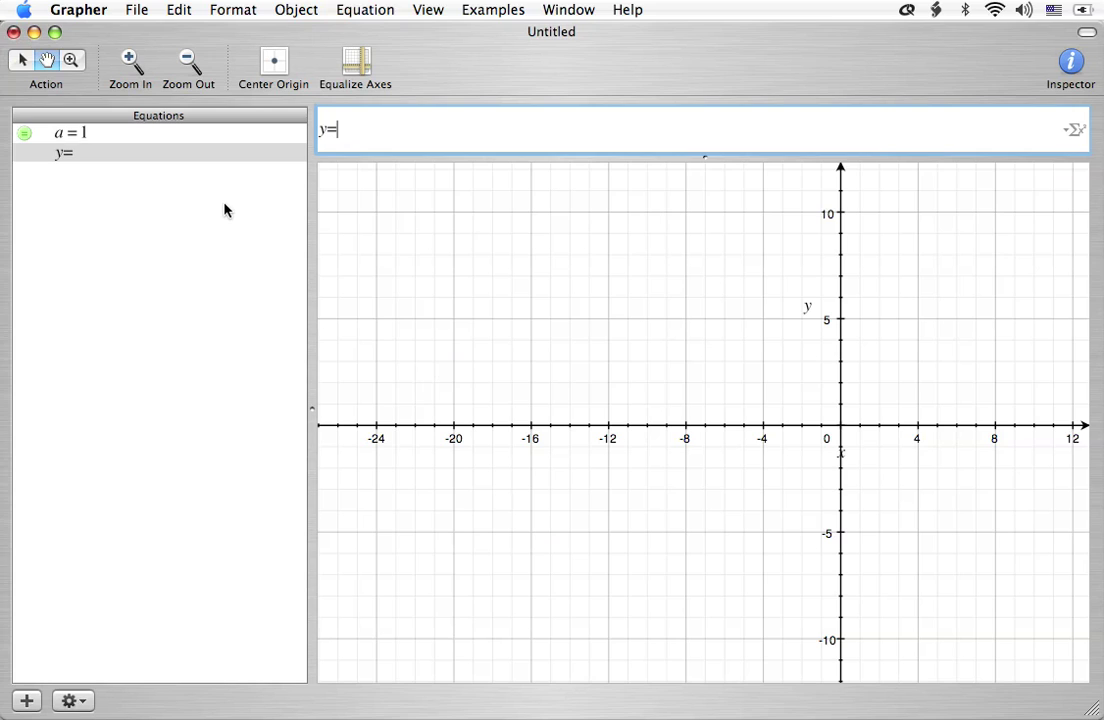
{"action": "key", "text": "BackSpace"}
{"action": "key", "text": "BackSpace"}
{"action": "type", "text": "h = 1"}
{"action": "key", "text": "super+Return"}
{"action": "key", "text": "BackSpace"}
{"action": "key", "text": "BackSpace"}
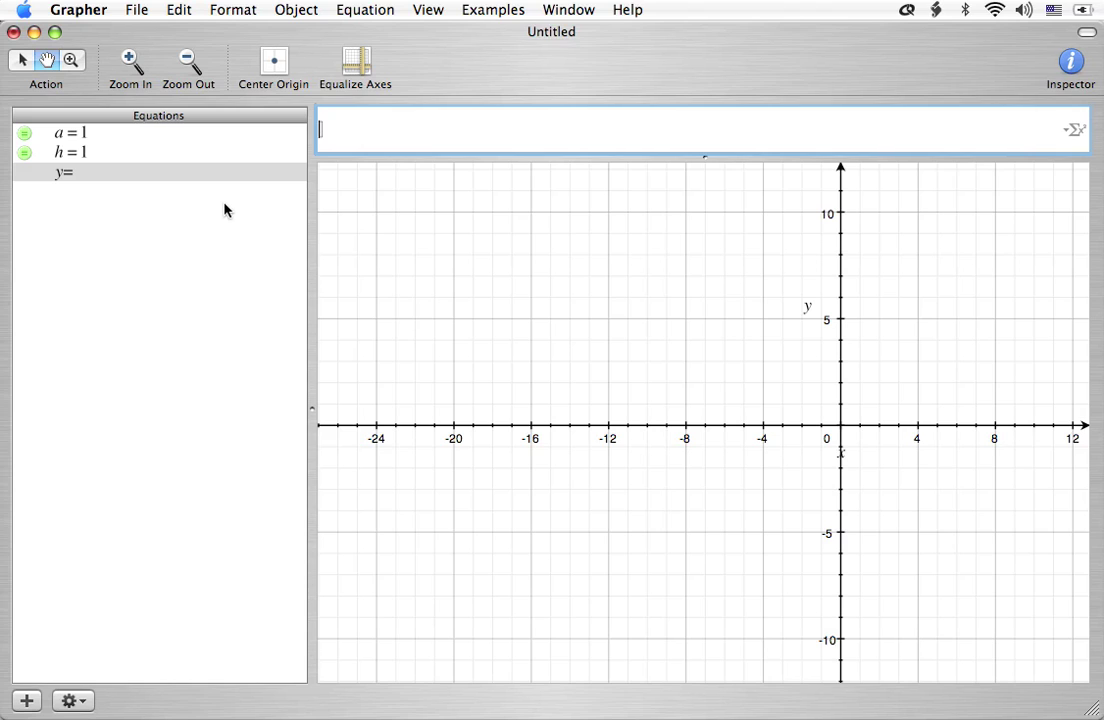
{"action": "type", "text": "k = 1"}
{"action": "double_click", "coordinate": [62, 209]}
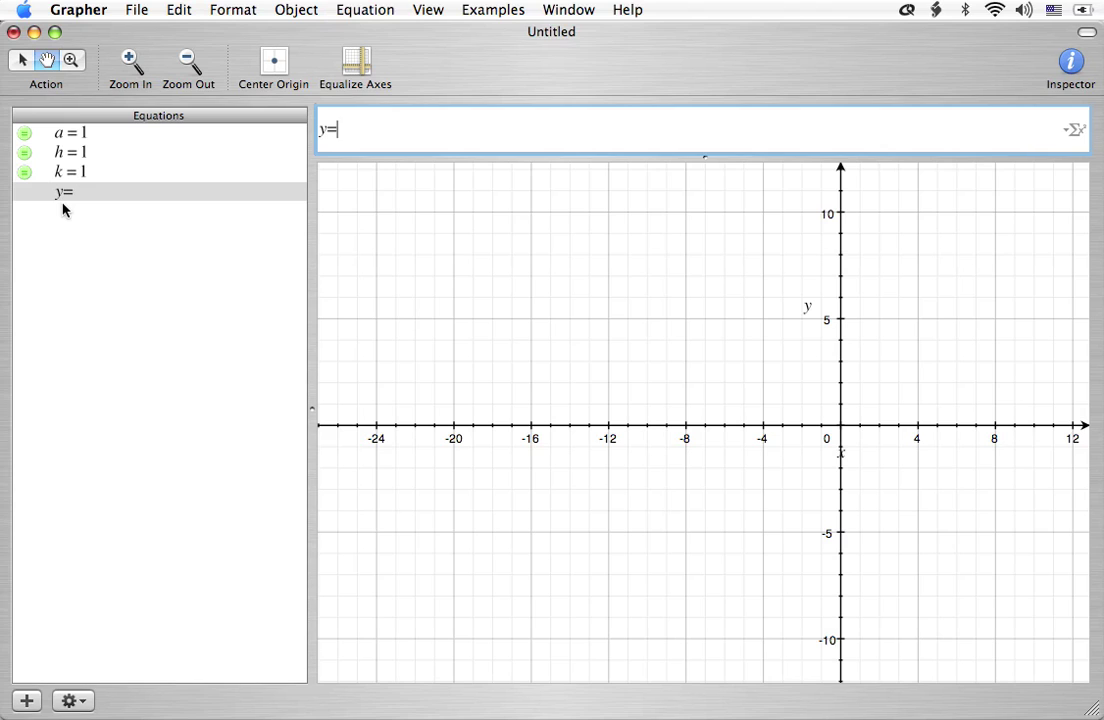
Enter y = a|x − h| + k and pan the view so its V with vertex (1, 1) is centred
{"action": "key", "text": "BackSpace"}
{"action": "type", "text": "= a("}
{"action": "key", "text": "BackSpace"}
{"action": "type", "text": "|"}
{"action": "key", "text": "BackSpace"}
{"action": "type", "text": "| x - h |"}
{"action": "type", "text": "+ k"}
{"action": "key", "text": "Return"}
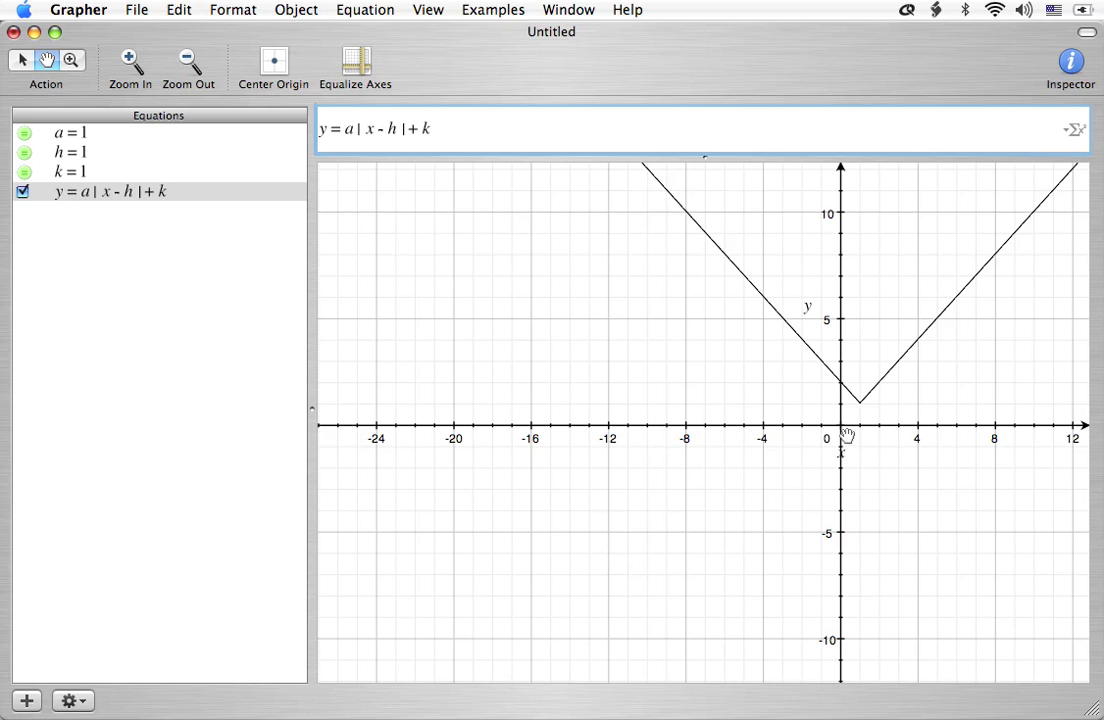
{"action": "left_click_drag", "start_coordinate": [850, 439], "coordinate": [680, 480]}
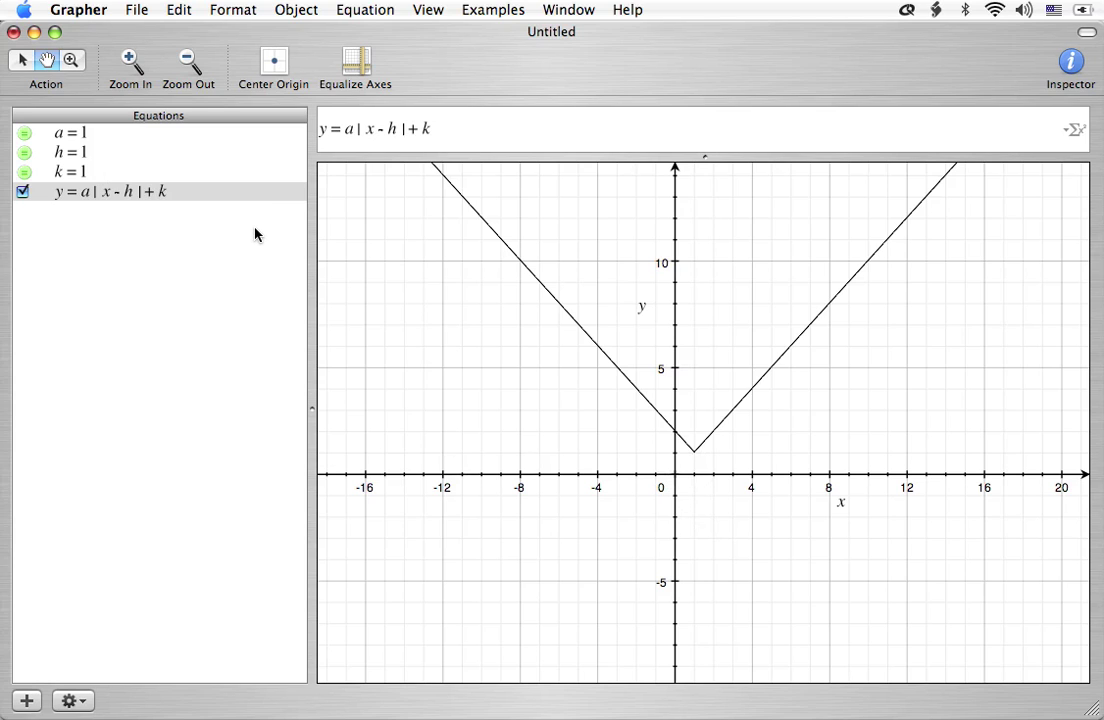
Enter y = |x|, then switch its graph off so only the shifted V stays plotted
{"action": "key", "text": "super+Return"}
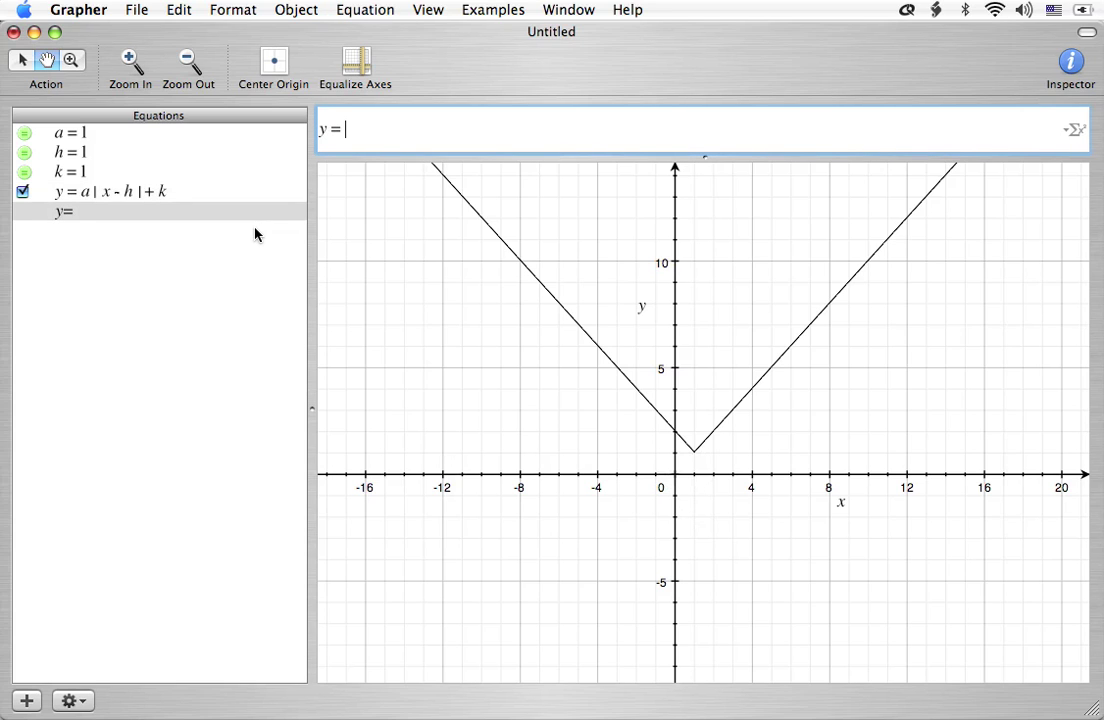
{"action": "type", "text": "| x |"}
{"action": "key", "text": "Return"}
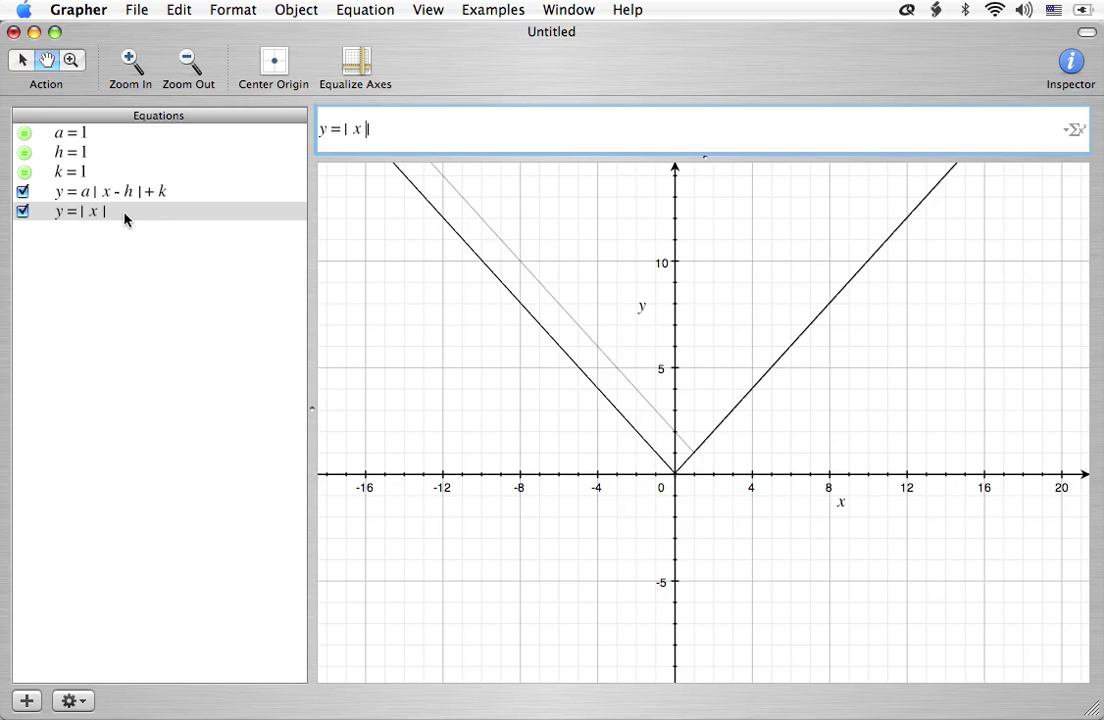
{"action": "left_click", "coordinate": [22, 212]}
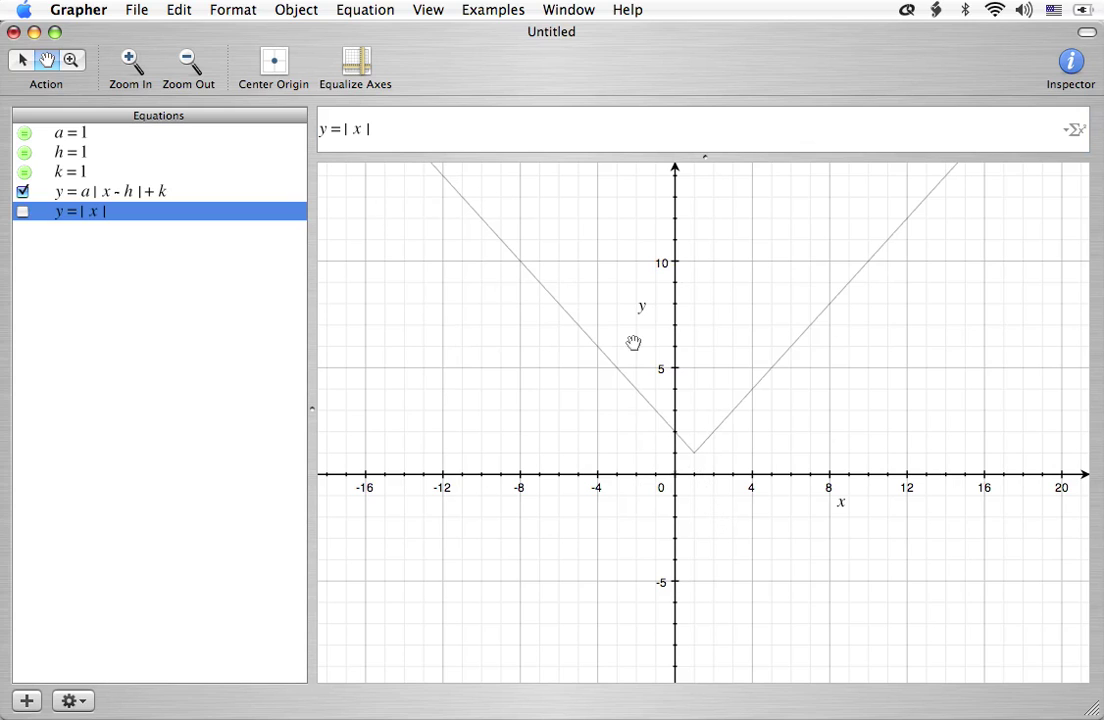
{"action": "left_click", "coordinate": [137, 287]}
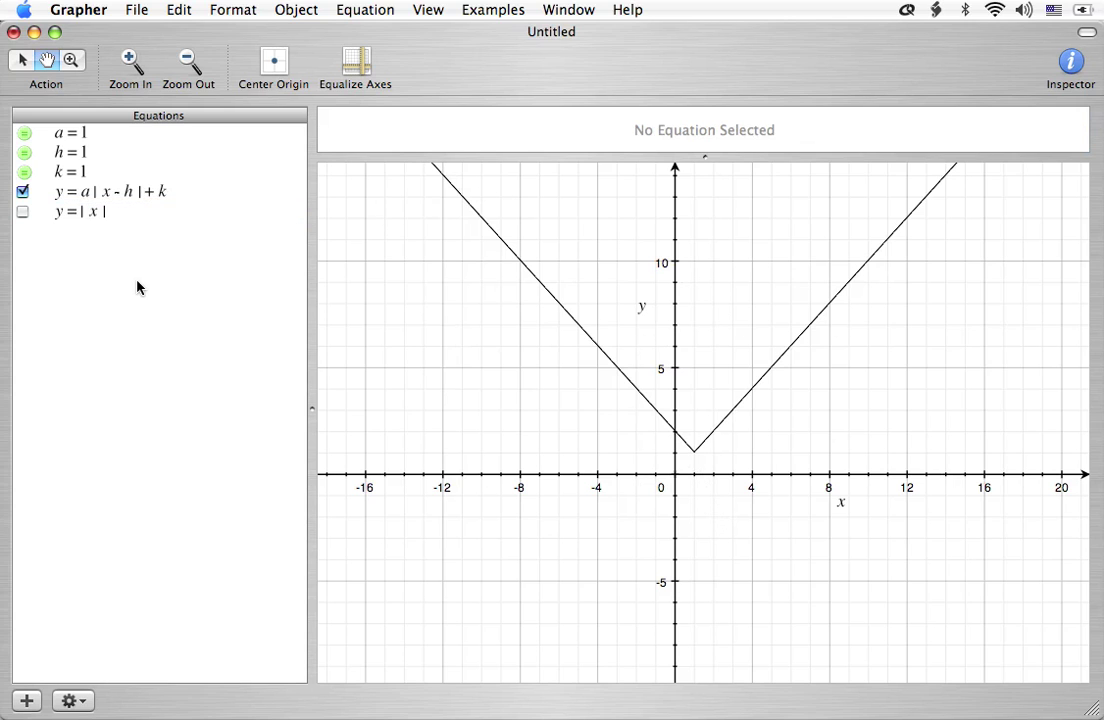
Turn a = 1 into an animated parameter with Equation > Animate Parameter
{"action": "left_click", "coordinate": [81, 137]}
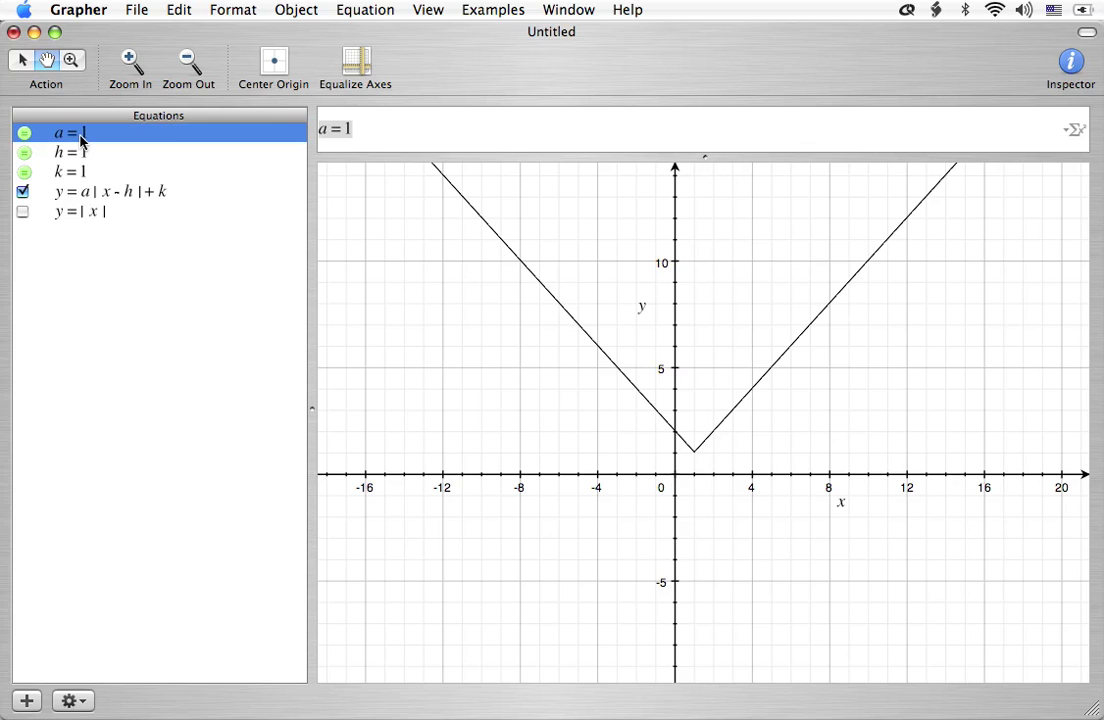
{"action": "left_click", "coordinate": [384, 14]}
{"action": "left_click", "coordinate": [355, 286]}
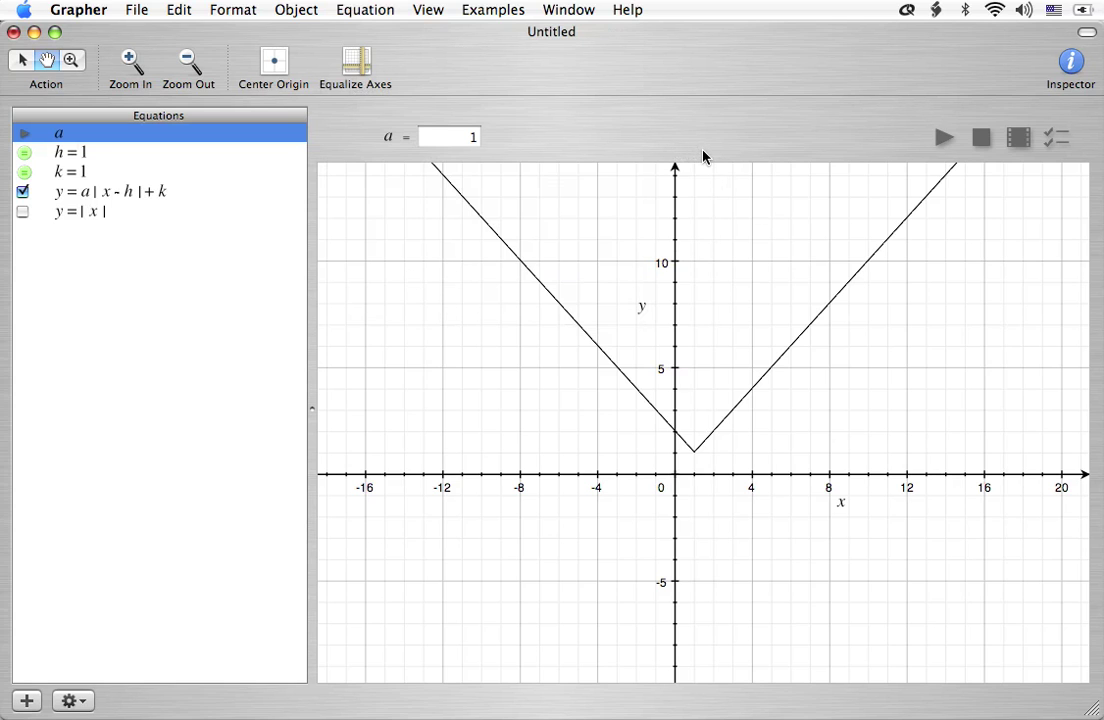
{"action": "left_click_drag", "start_coordinate": [703, 152], "coordinate": [707, 216]}
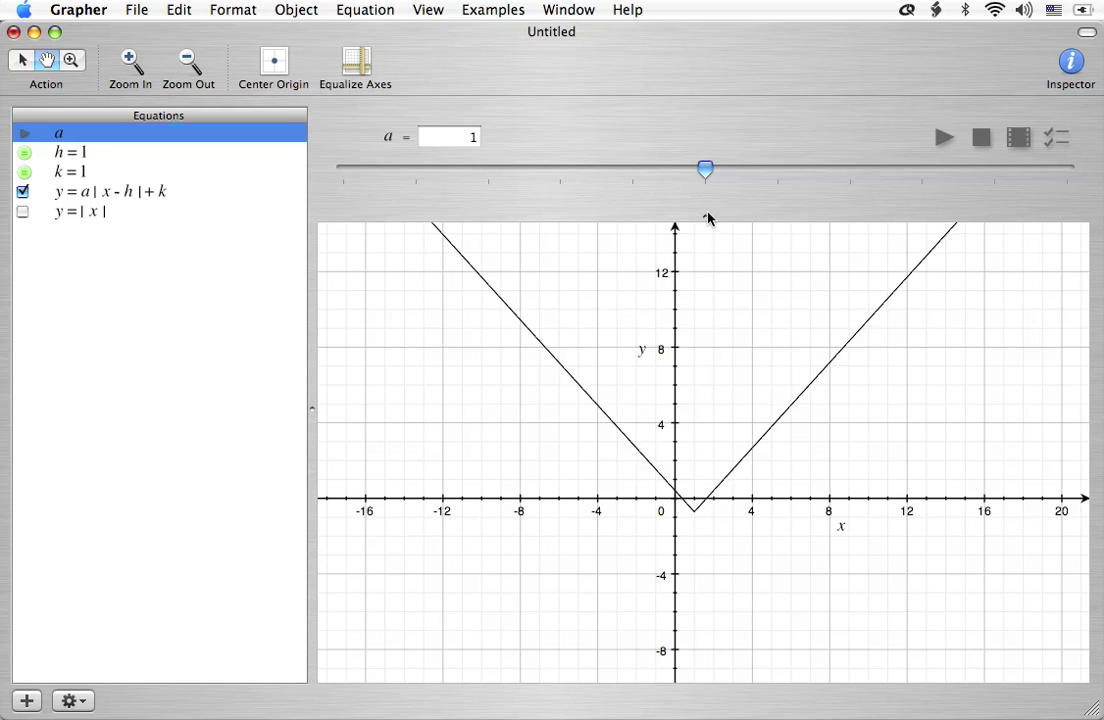
{"action": "left_click_drag", "start_coordinate": [672, 505], "coordinate": [657, 552]}
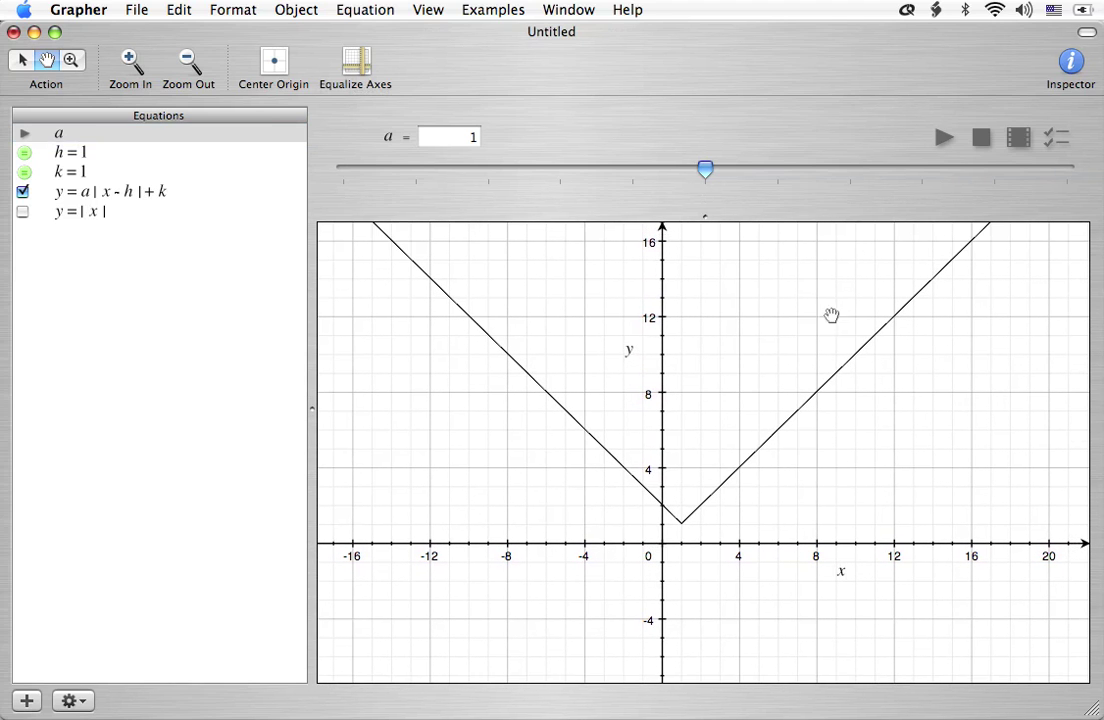
Set a's animation range to −4 through 4 in 81 steps of 0.1
{"action": "left_click", "coordinate": [1055, 138]}
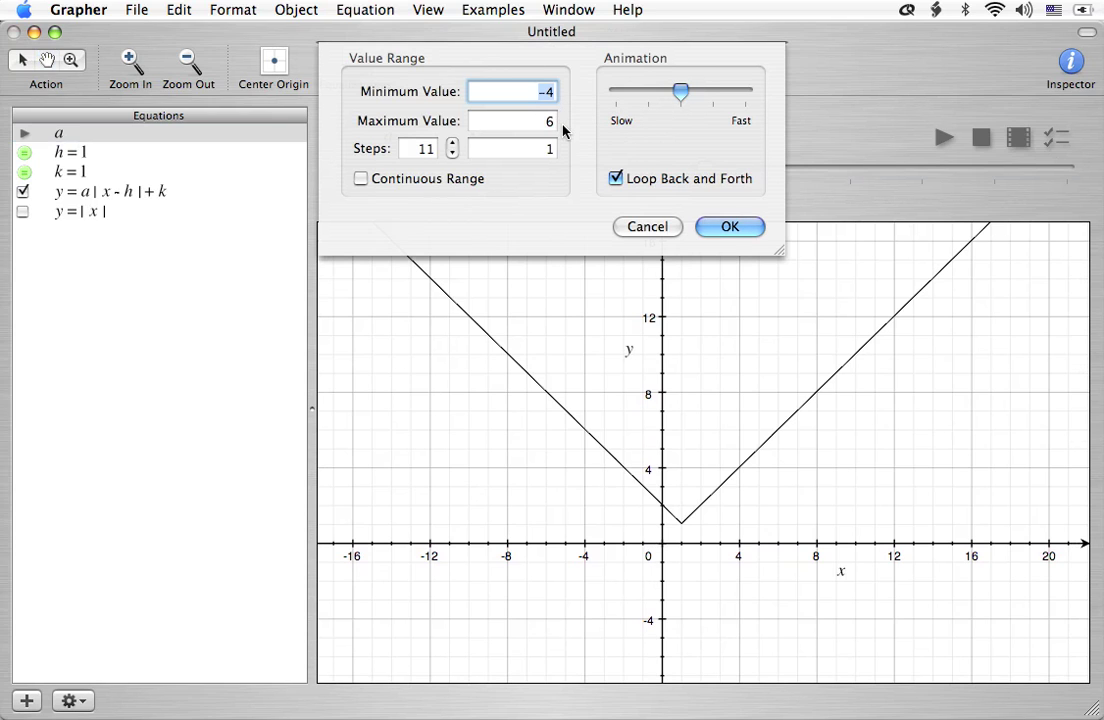
{"action": "key", "text": "Tab"}
{"action": "type", "text": "4"}
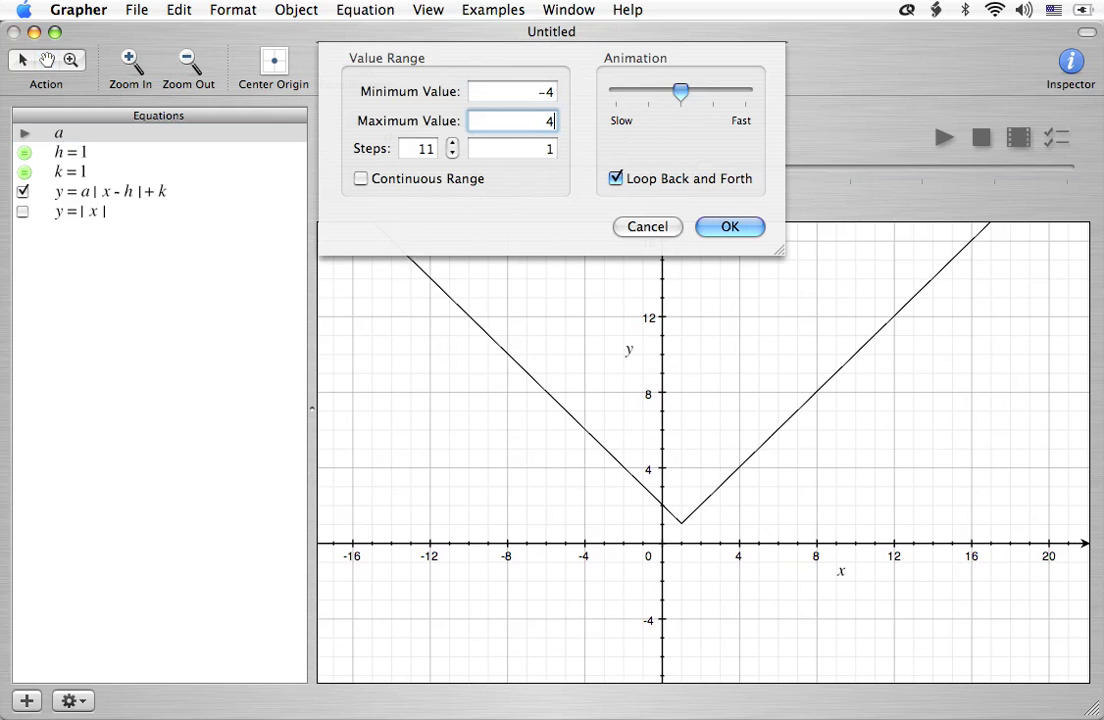
{"action": "key", "text": "Tab"}
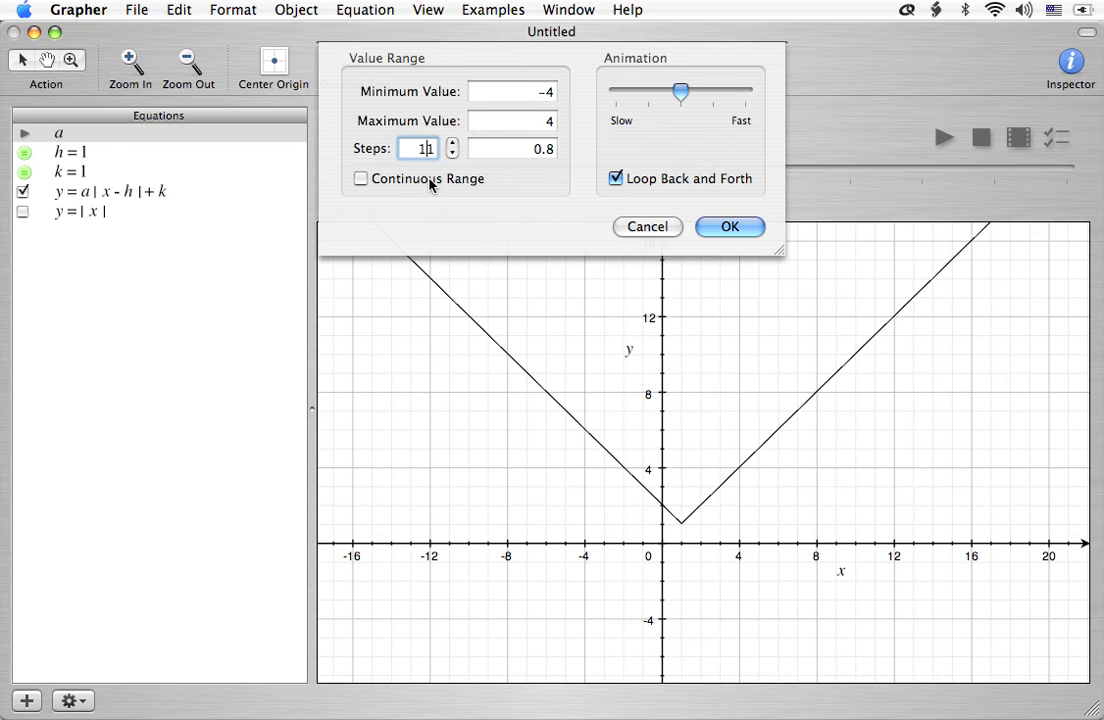
{"action": "type", "text": "18"}
{"action": "key", "text": "Tab"}
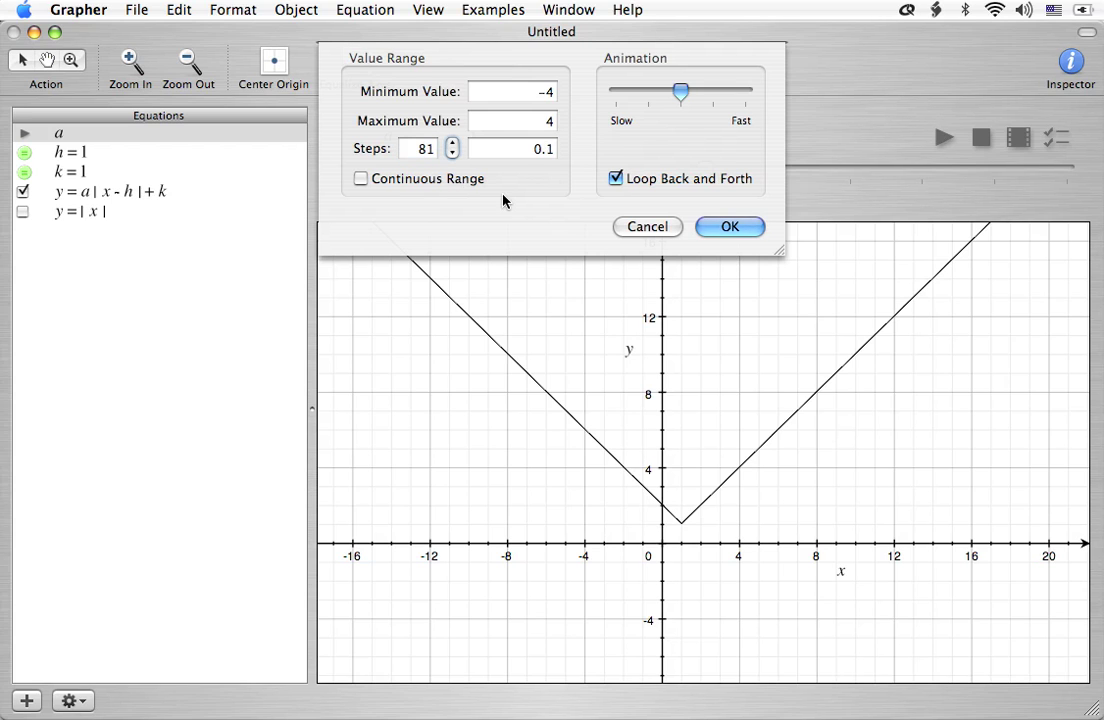
{"action": "left_click", "coordinate": [738, 228]}
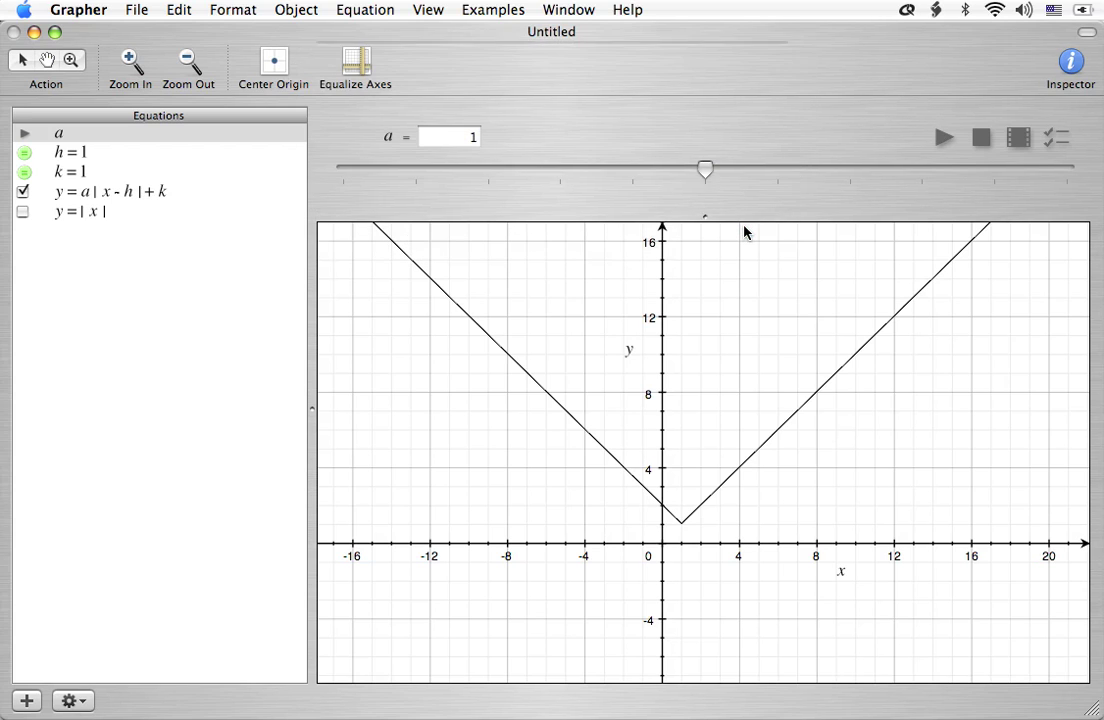
Play the a animation so the V flattens and then flips into a narrow inverted V
{"action": "left_click", "coordinate": [941, 138]}
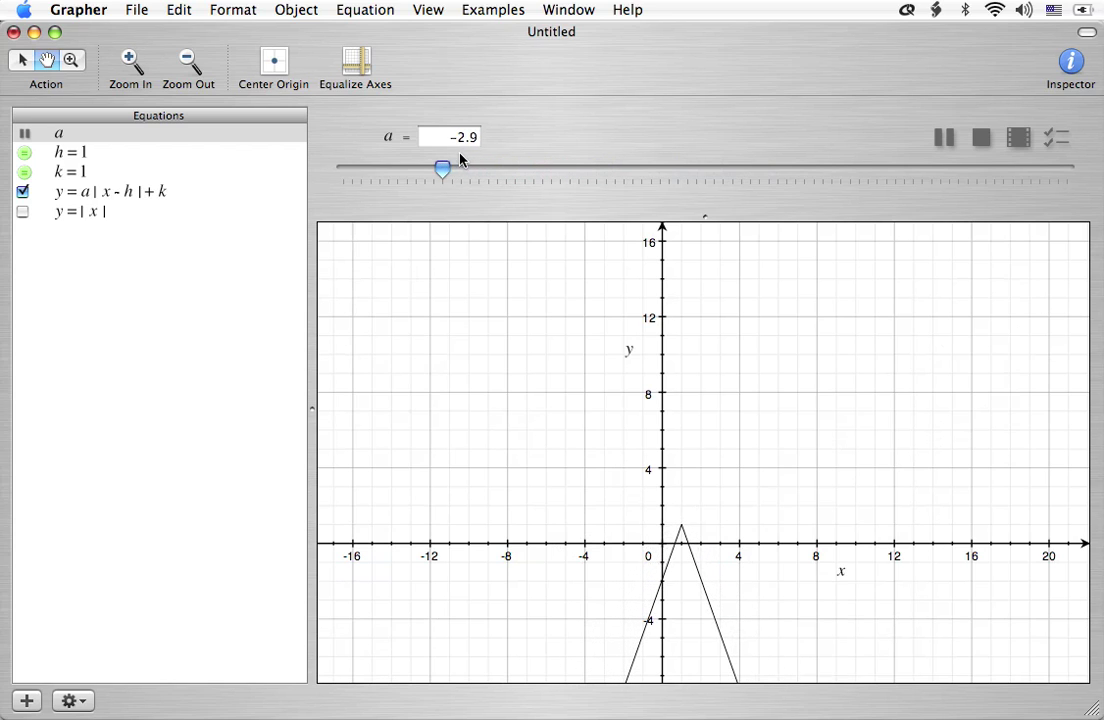
Stop the a animation and make h = 1 an animated parameter
{"action": "left_click", "coordinate": [977, 138]}
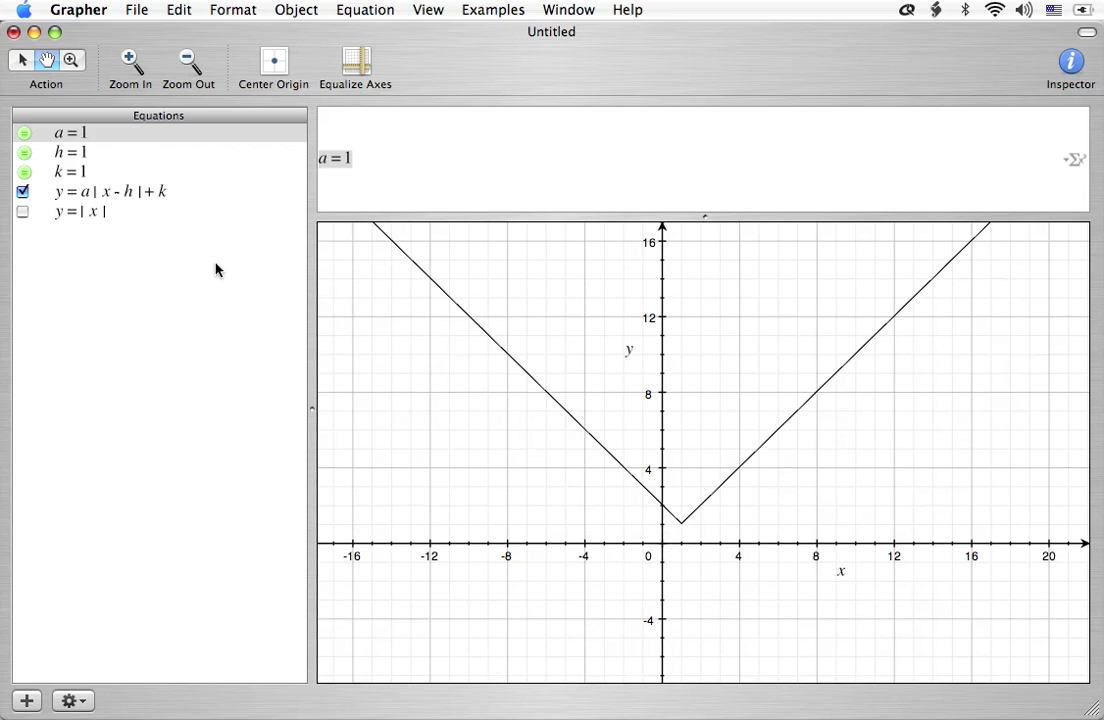
{"action": "left_click", "coordinate": [75, 156]}
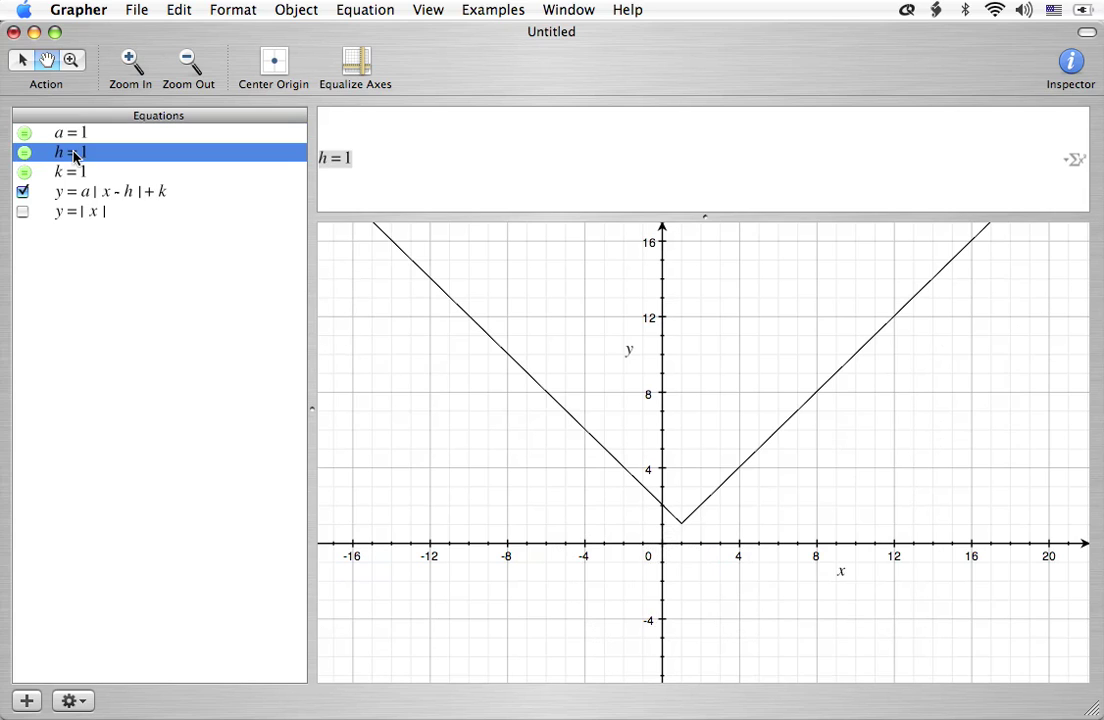
{"action": "left_click", "coordinate": [366, 9]}
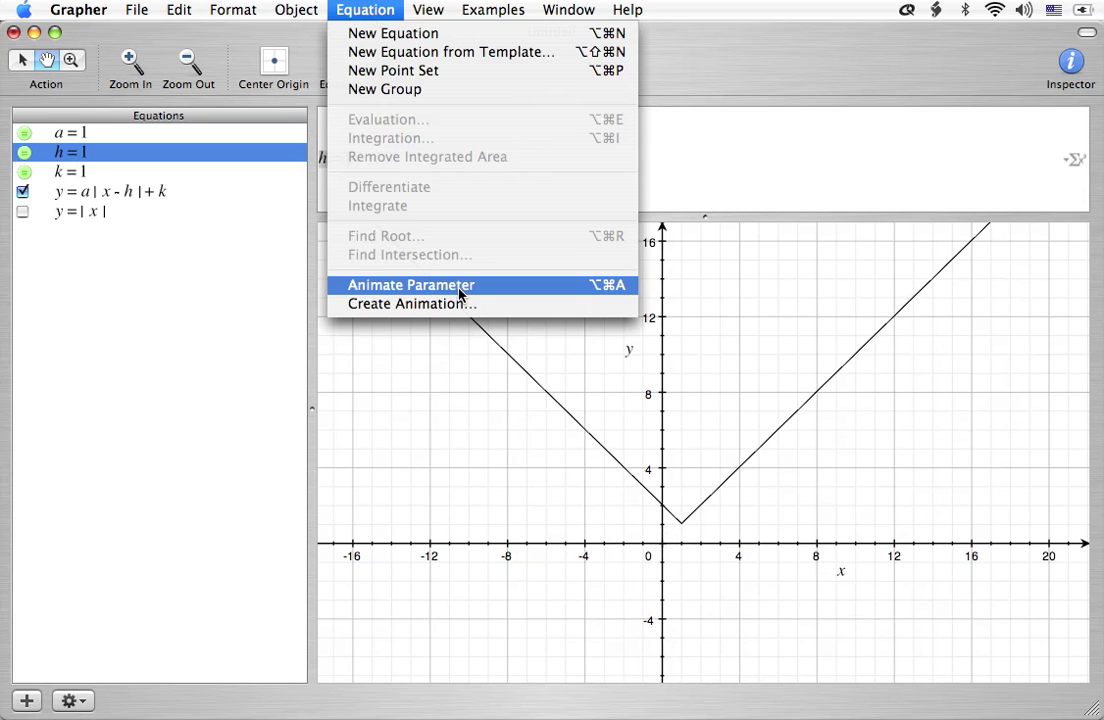
{"action": "left_click", "coordinate": [459, 287]}
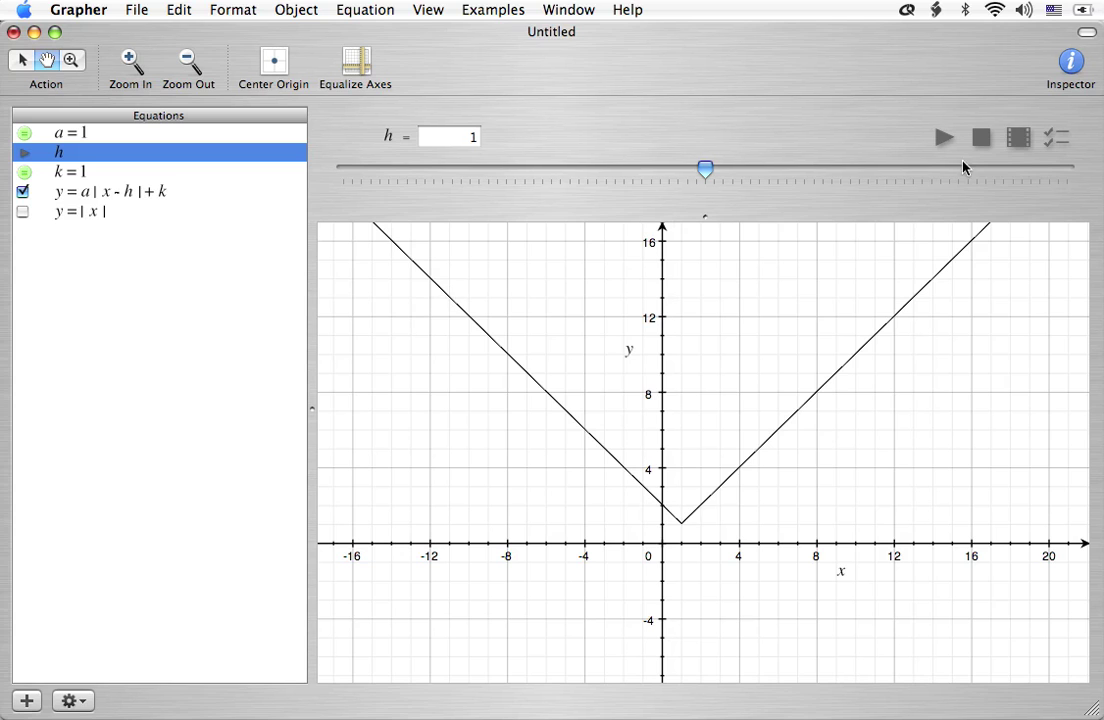
Set h's animation range to −4 through 4
{"action": "left_click", "coordinate": [1059, 139]}
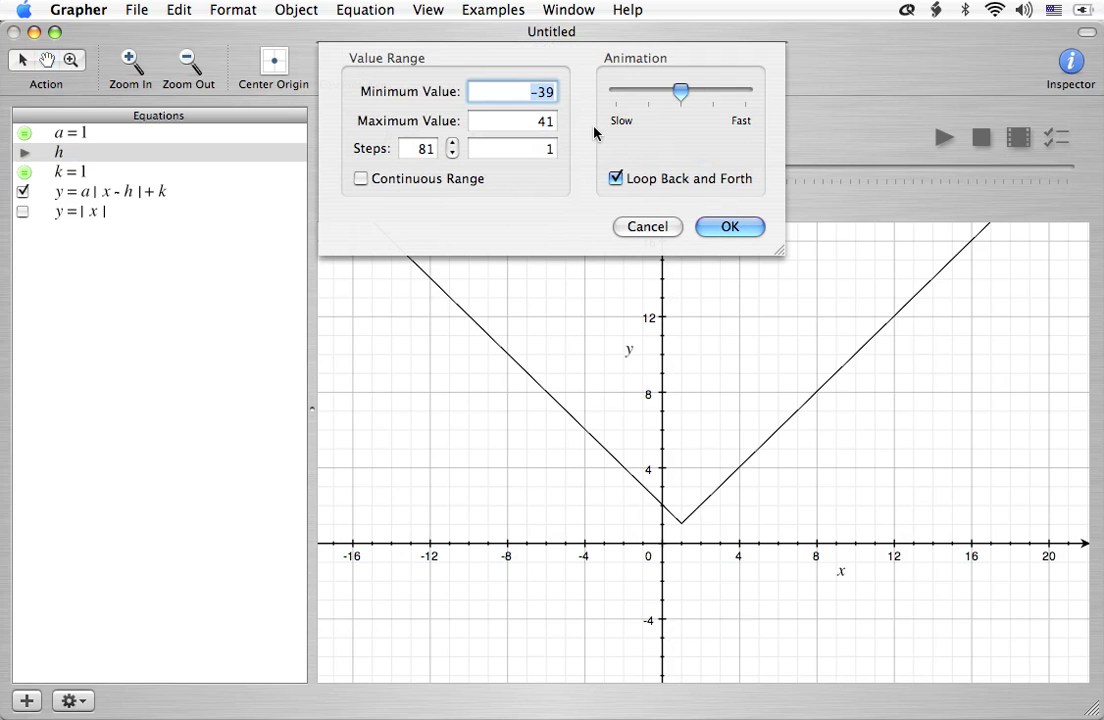
{"action": "type", "text": "-4"}
{"action": "key", "text": "Tab"}
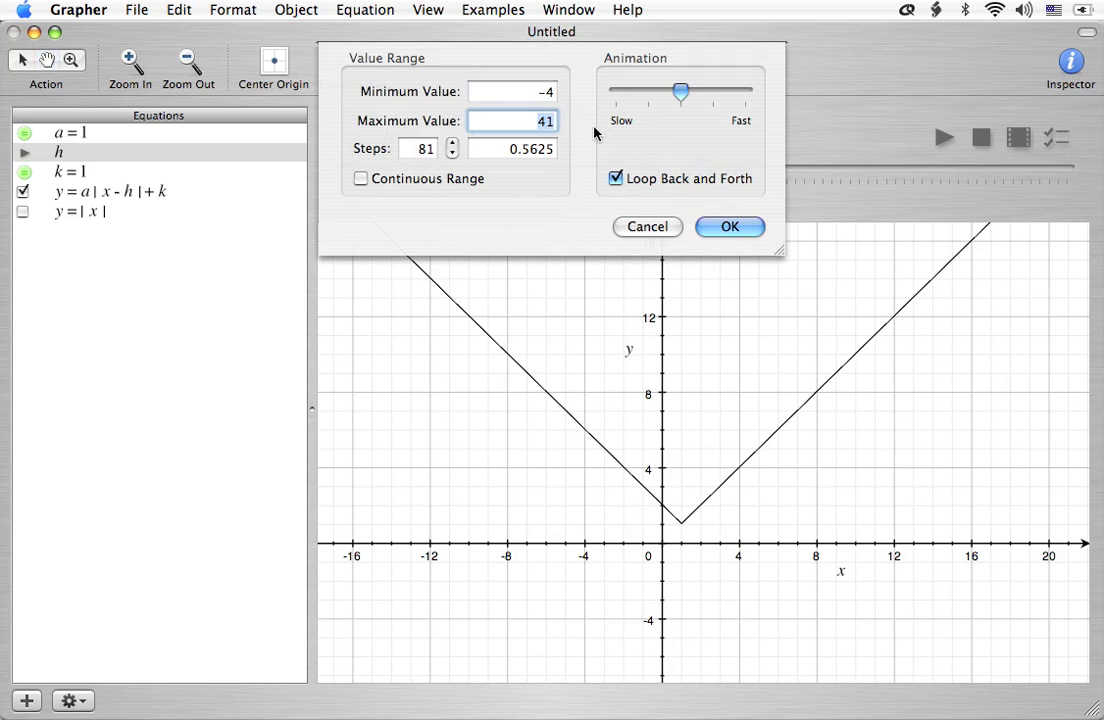
{"action": "type", "text": "4"}
{"action": "key", "text": "Tab"}
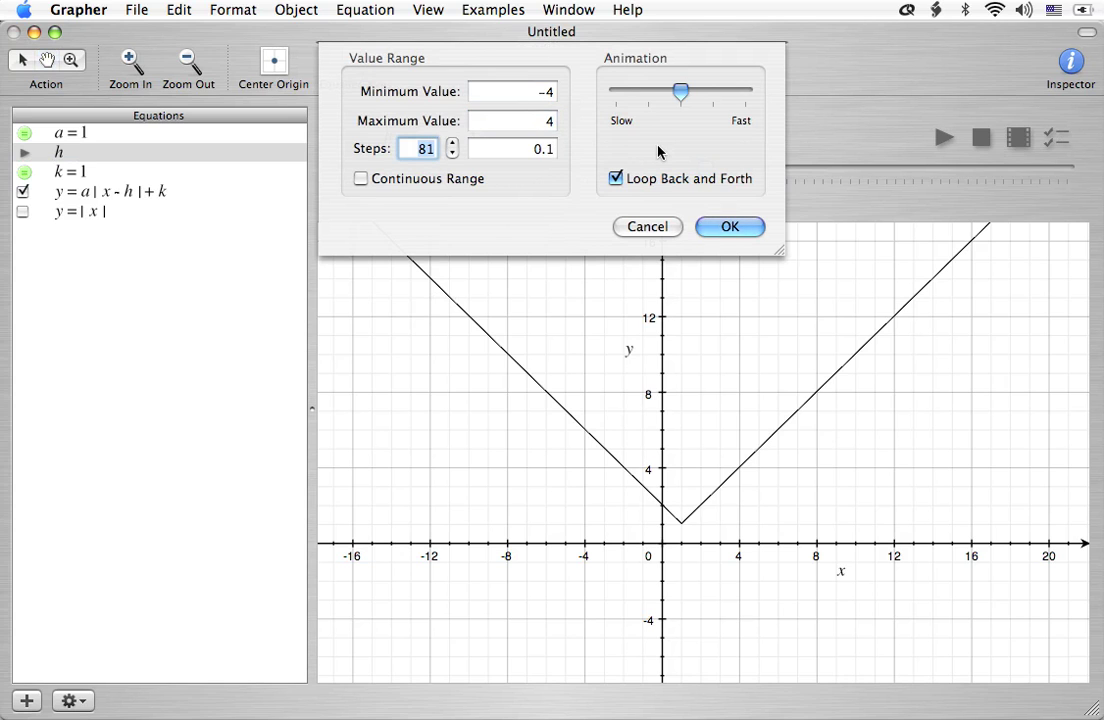
{"action": "left_click", "coordinate": [728, 228]}
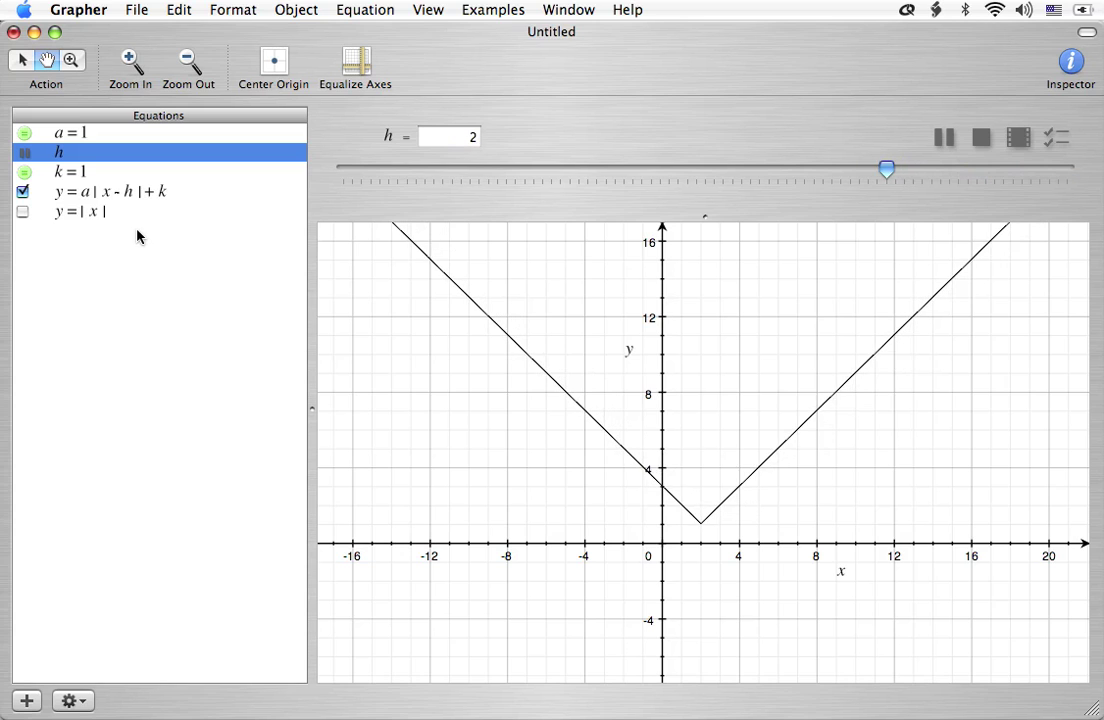
Stop the h animation so the vertex returns to (1, 1), and select k = 1
{"action": "left_click", "coordinate": [981, 137]}
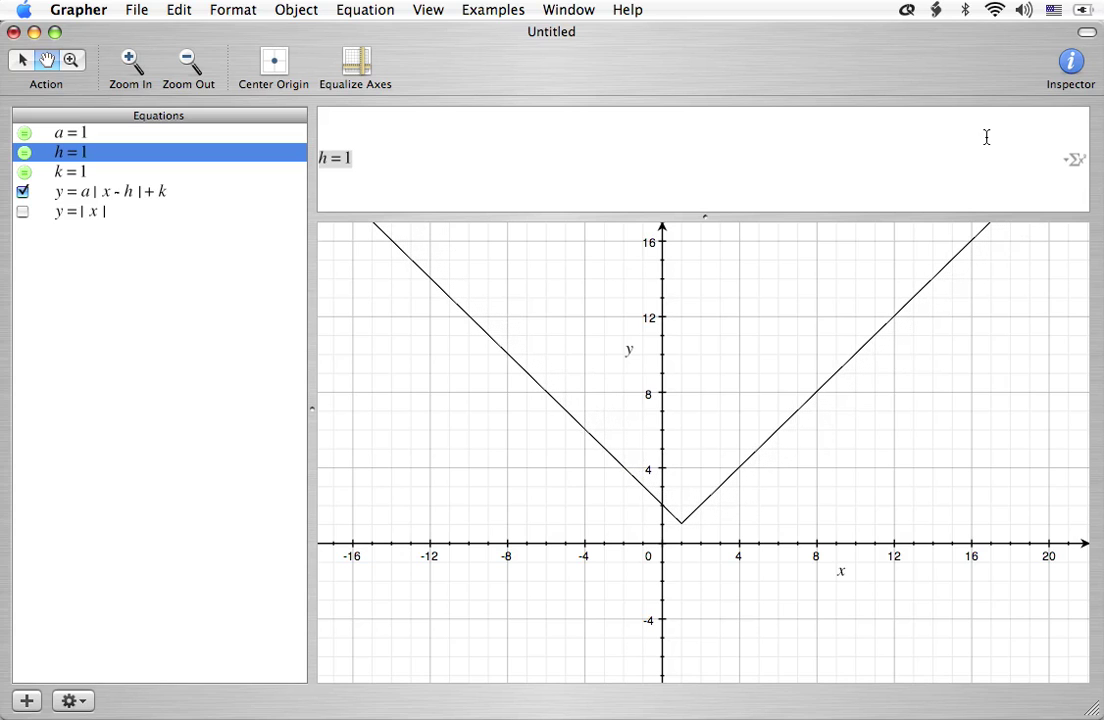
{"action": "left_click", "coordinate": [115, 172]}
Make k animatable over −4 to 4 so the V's vertex moves up and down
{"action": "left_click", "coordinate": [363, 10]}
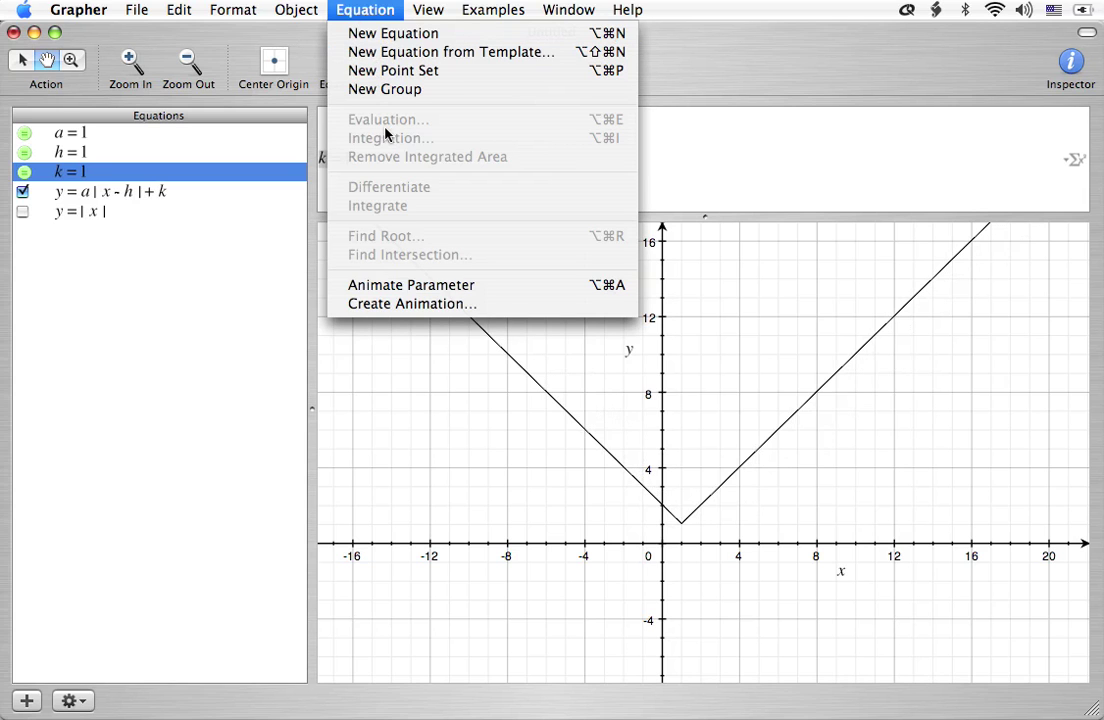
{"action": "left_click", "coordinate": [510, 285]}
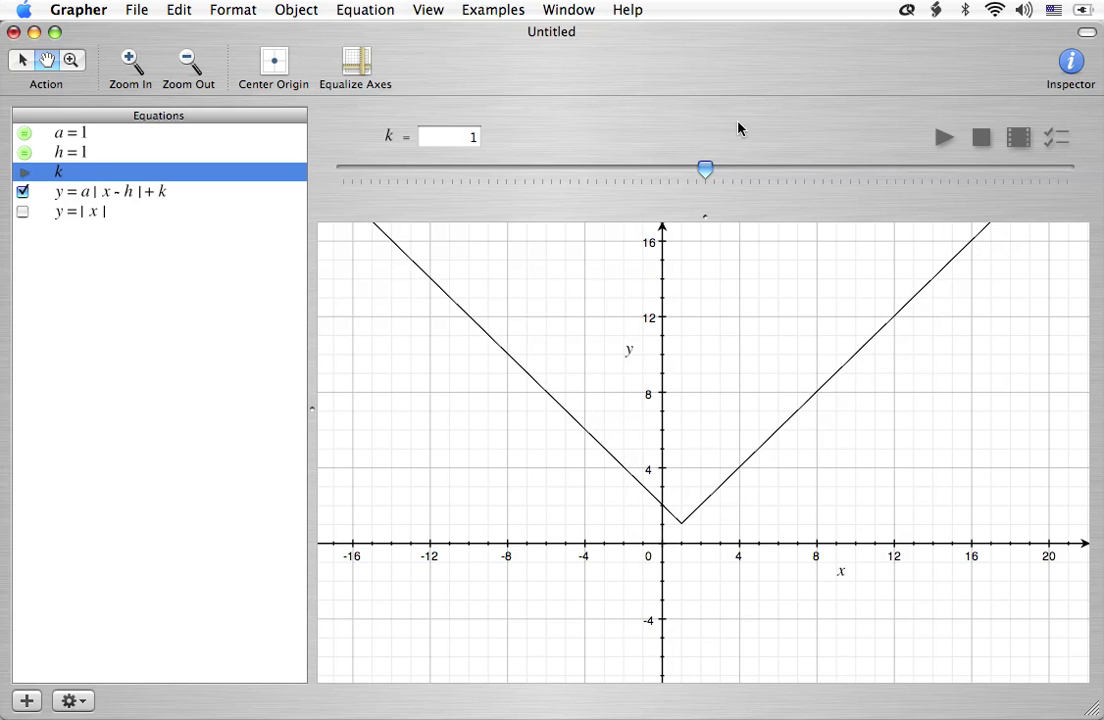
{"action": "left_click", "coordinate": [1059, 145]}
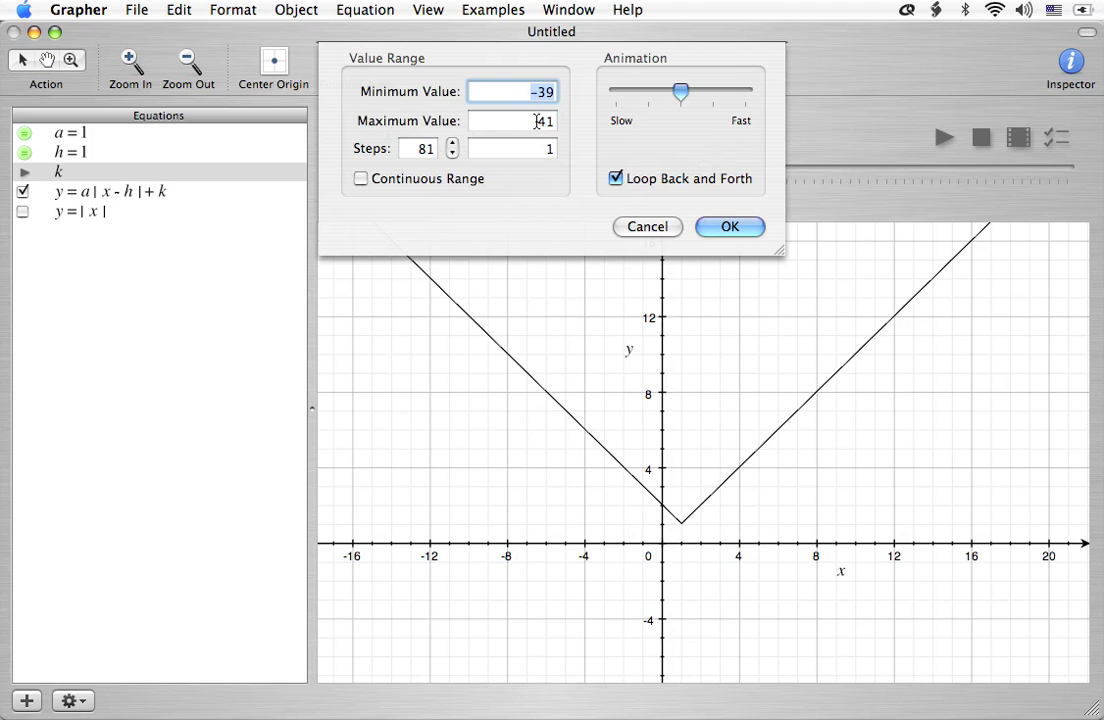
{"action": "type", "text": "-4"}
{"action": "key", "text": "Tab"}
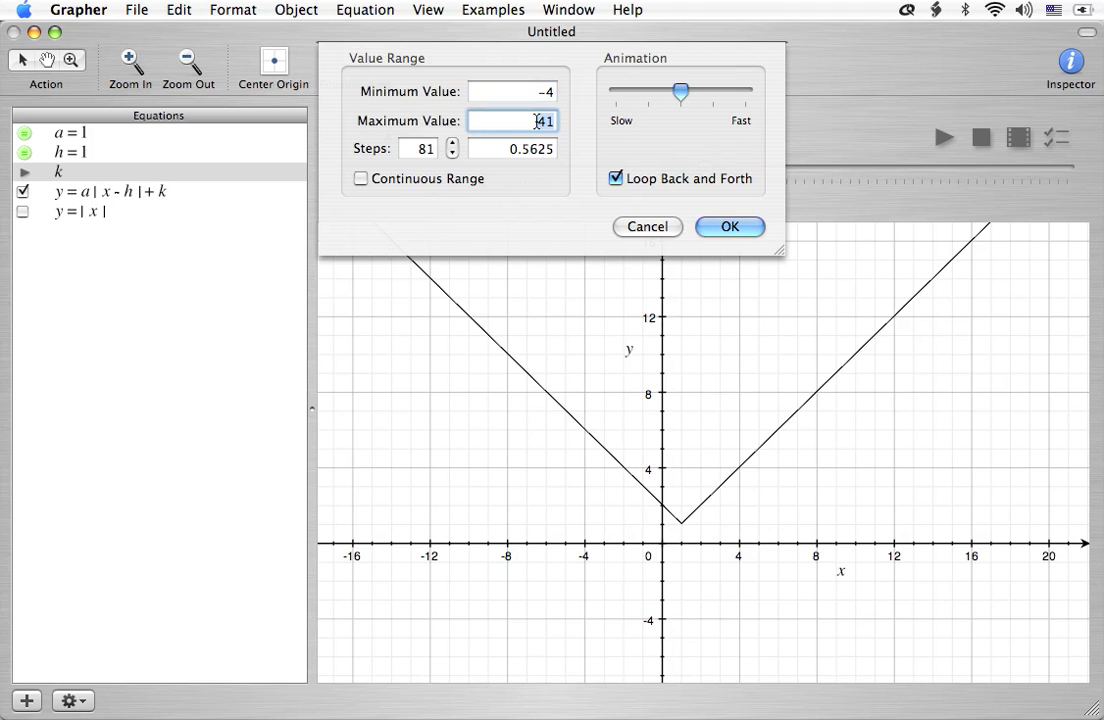
{"action": "type", "text": "4"}
{"action": "left_click", "coordinate": [729, 227]}
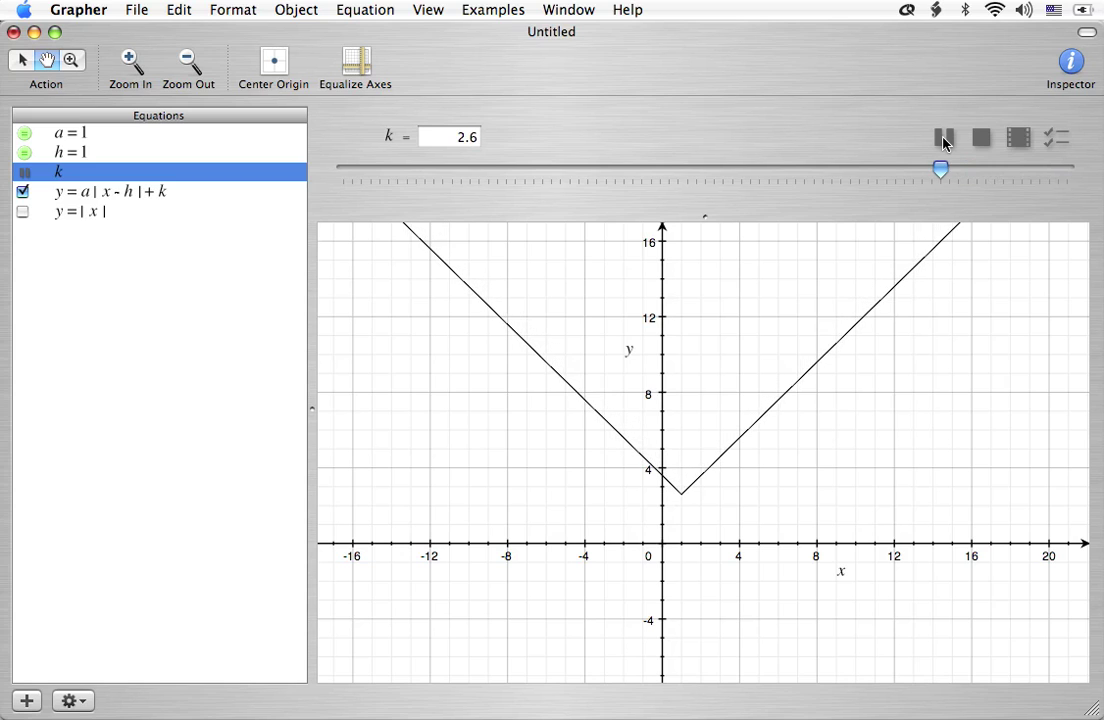
Stop the k animation, uncheck y = a|x − h| + k, and enter y = 2|x − 3| + 4
{"action": "left_click", "coordinate": [982, 137]}
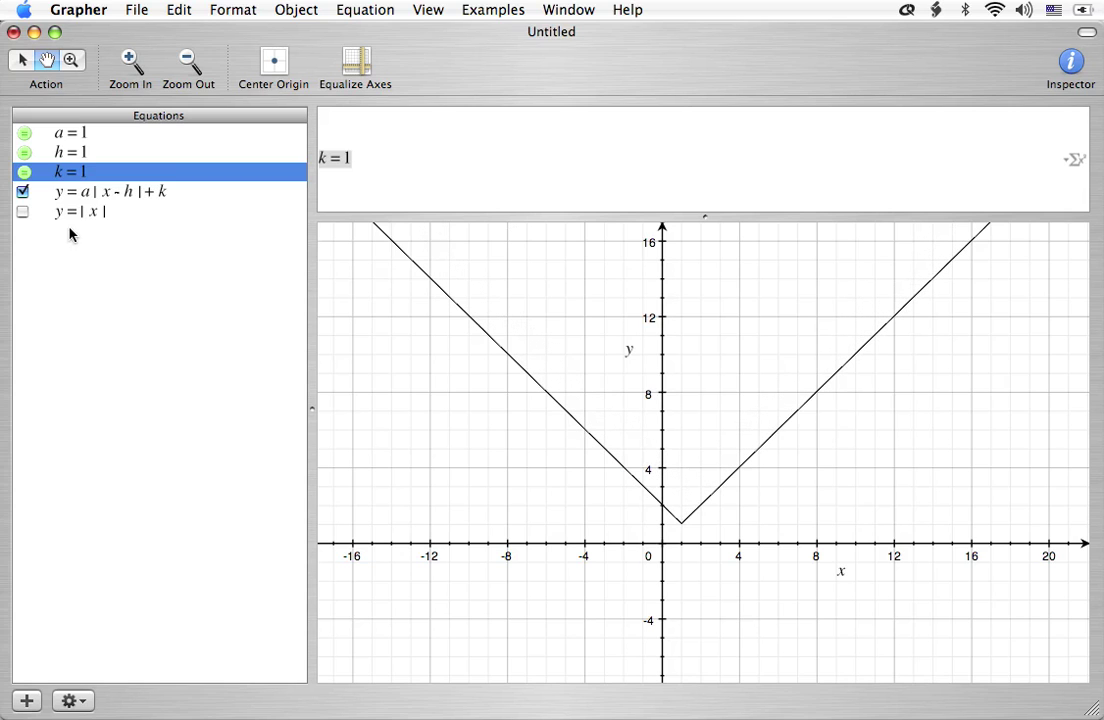
{"action": "left_click", "coordinate": [23, 192]}
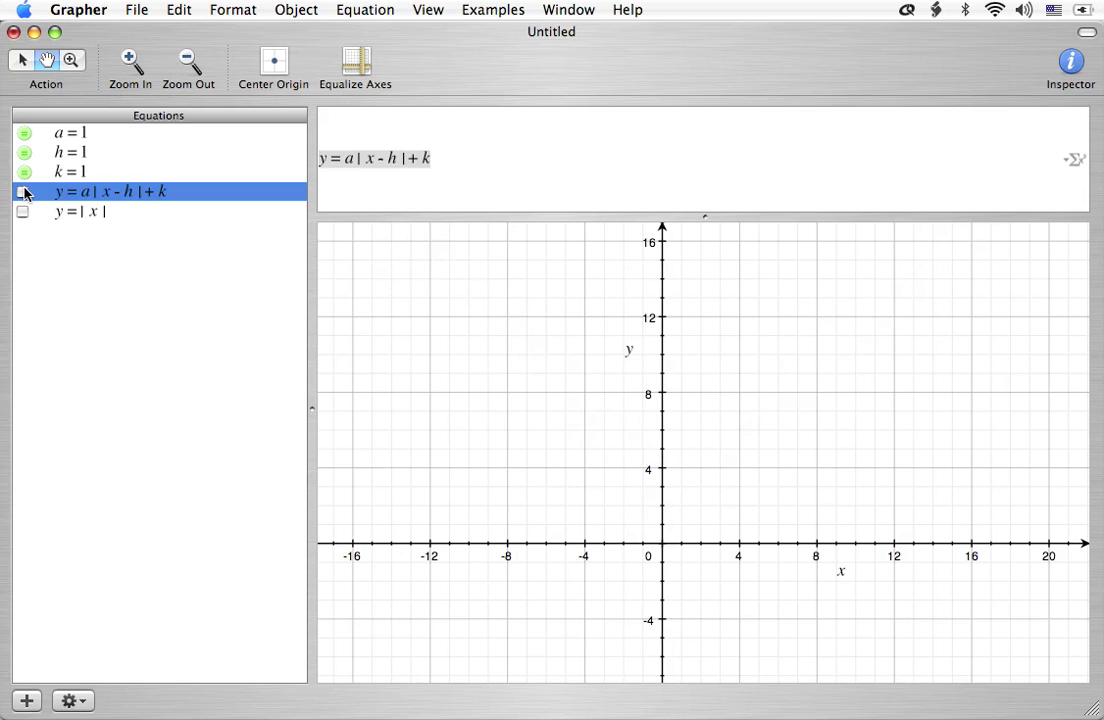
{"action": "left_click", "coordinate": [108, 282]}
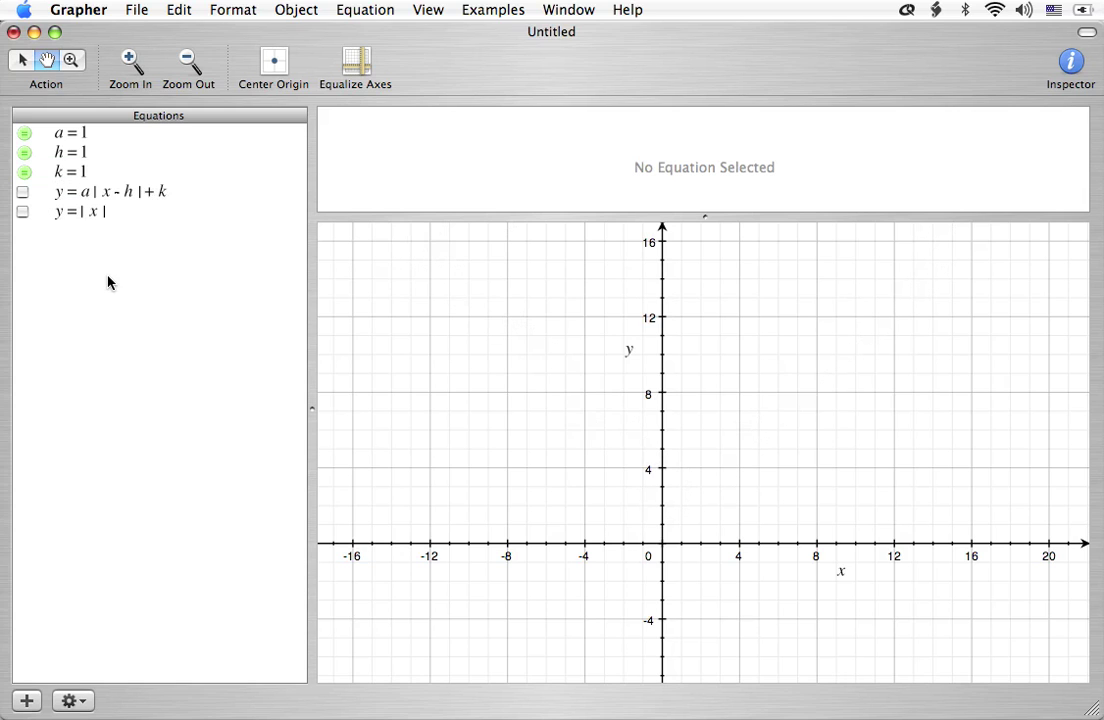
{"action": "double_click", "coordinate": [108, 282]}
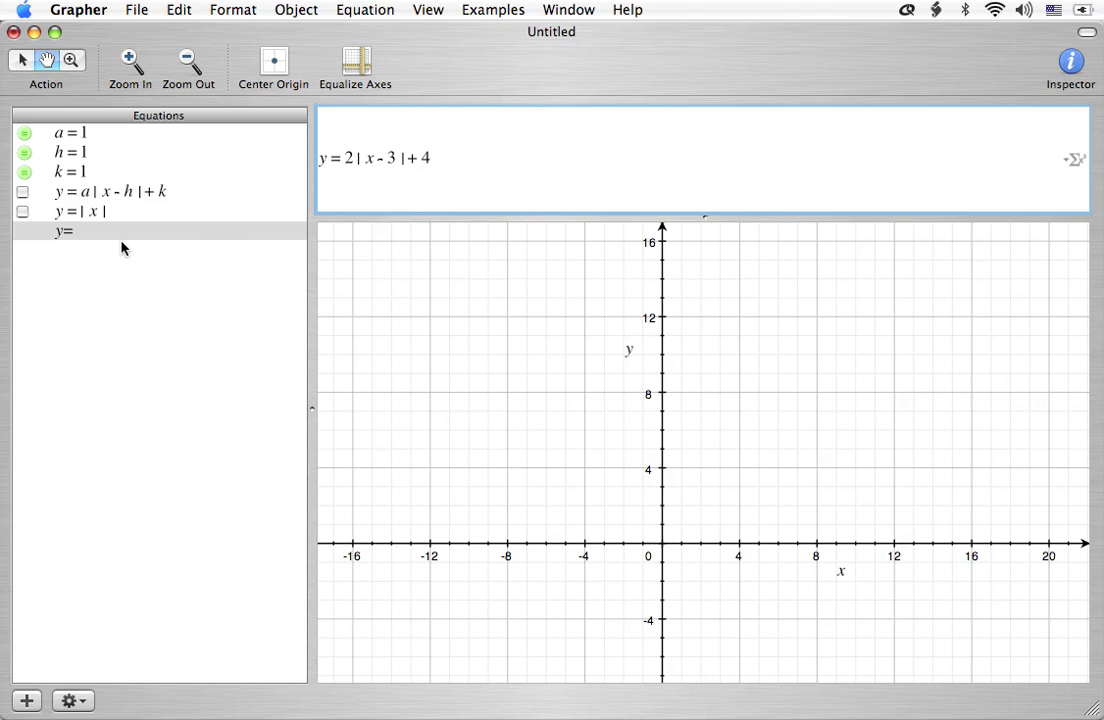
{"action": "key", "text": "Return"}
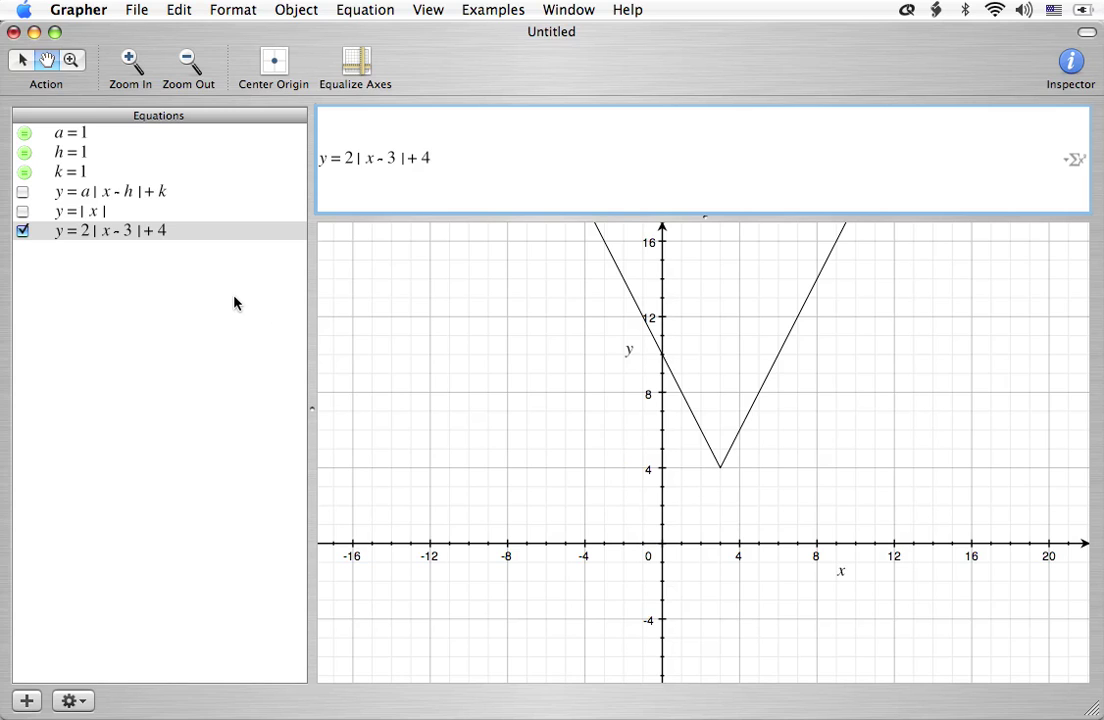
Enter y = |x − 3| + 4, a wider V sharing vertex (3, 4), then start a blank equation
{"action": "key", "text": "super+alt+n"}
{"action": "key", "text": "BackSpace"}
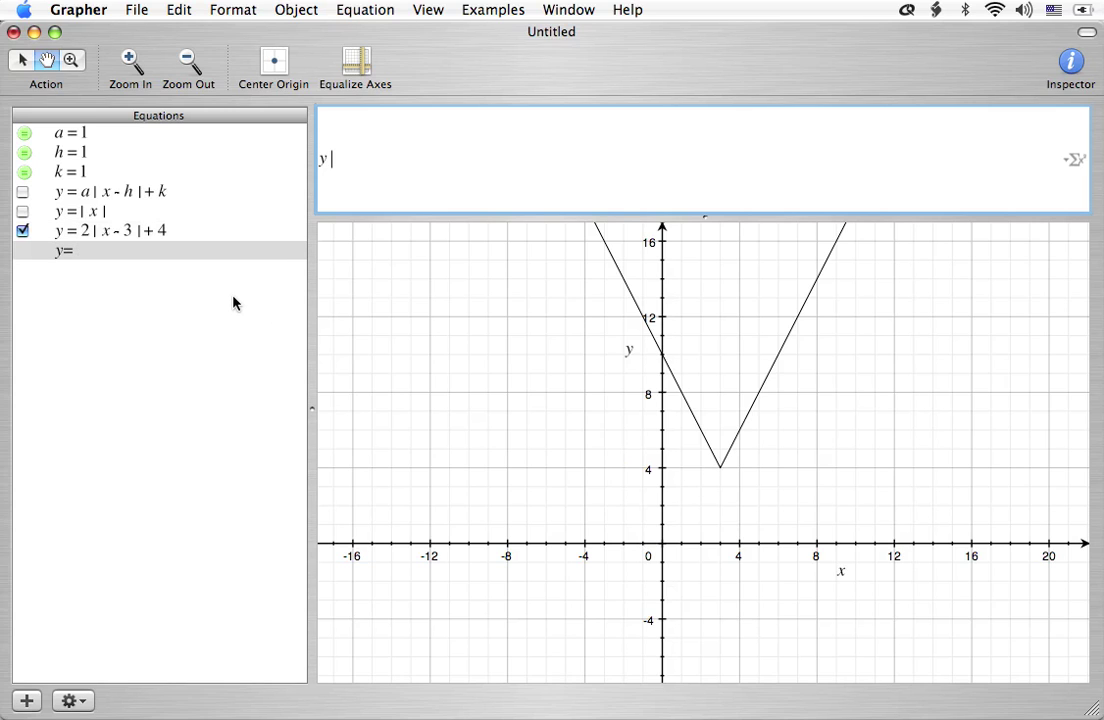
{"action": "type", "text": "=|x-3 |"}
{"action": "key", "text": "Right"}
{"action": "type", "text": "+"}
{"action": "key", "text": "BackSpace"}
{"action": "type", "text": "+4"}
{"action": "key", "text": "Return"}
{"action": "left_click", "coordinate": [124, 342]}
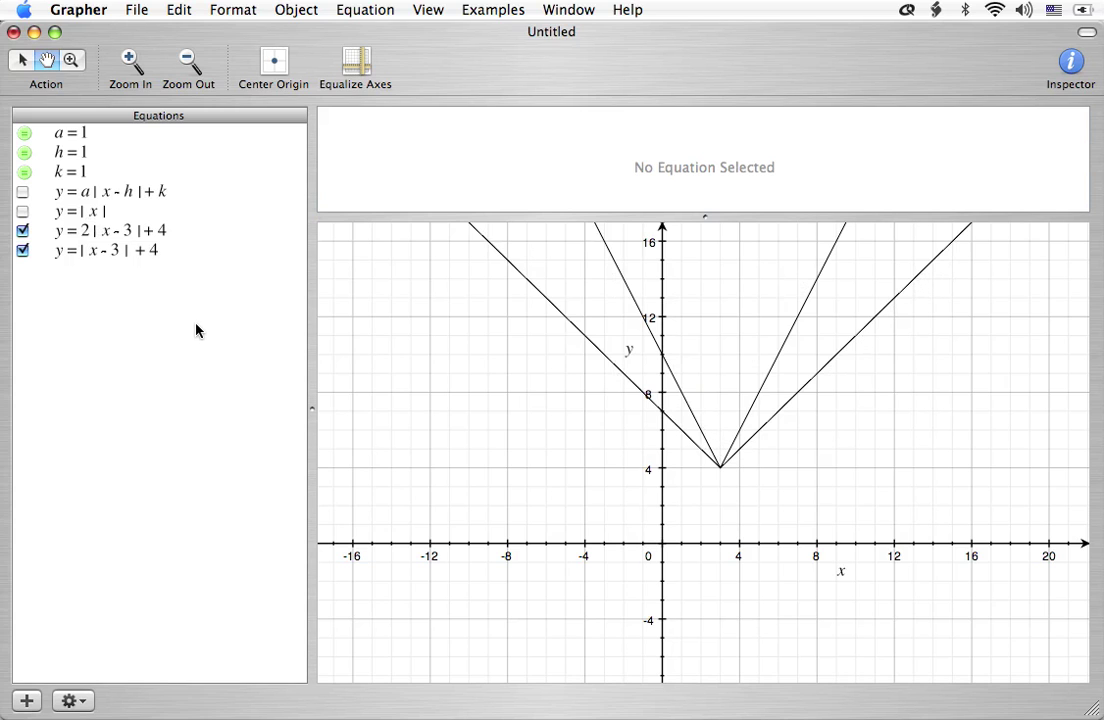
{"action": "key", "text": "super+Return"}
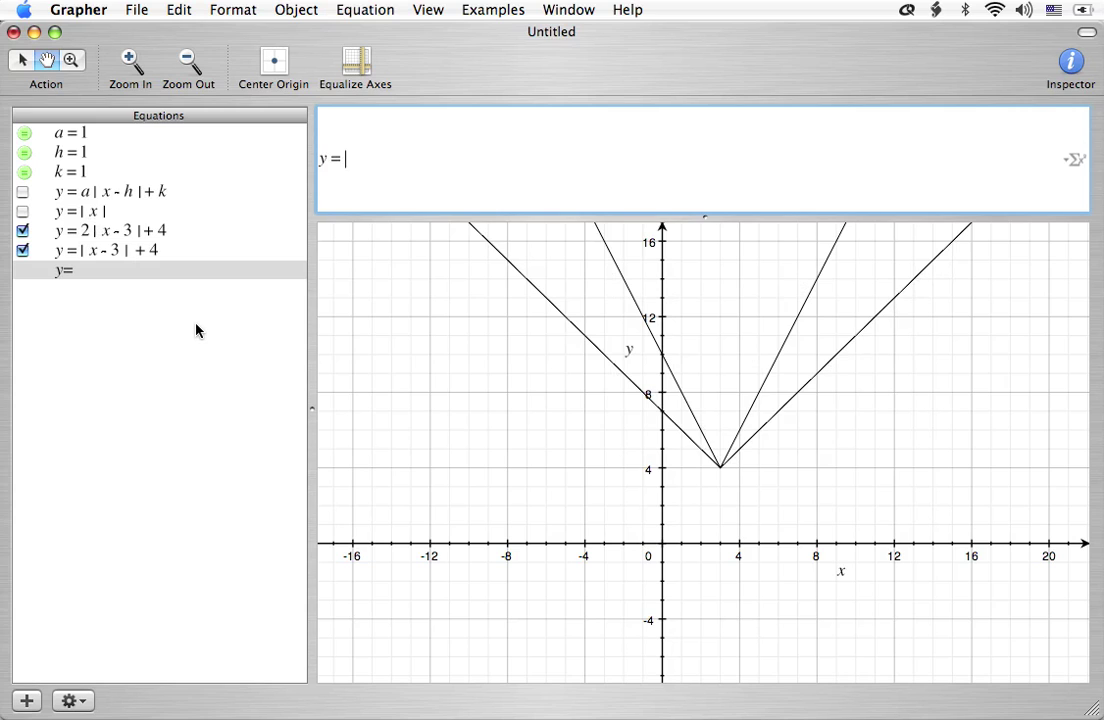
Enter y = ½|x − 3| + 4 as a new equation, then deselect so all graphs show dark
{"action": "type", "text": "1/2 | x - 3 |"}
{"action": "key", "text": "Right"}
{"action": "type", "text": "+4"}
{"action": "key", "text": "Return"}
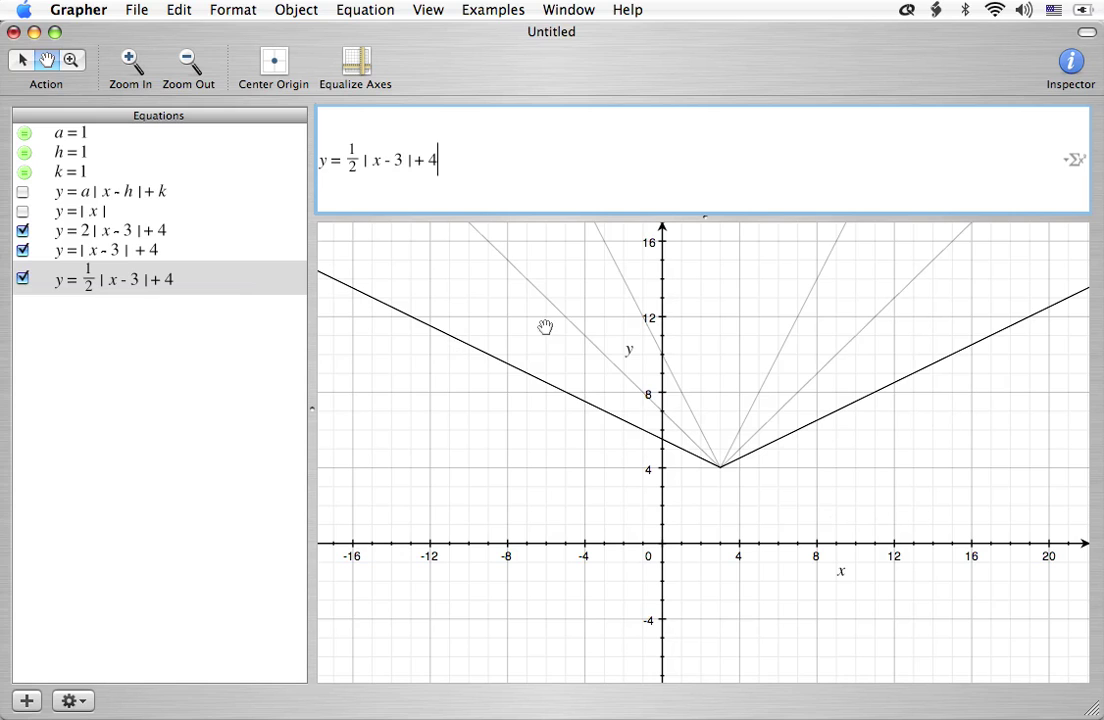
{"action": "left_click", "coordinate": [210, 346]}
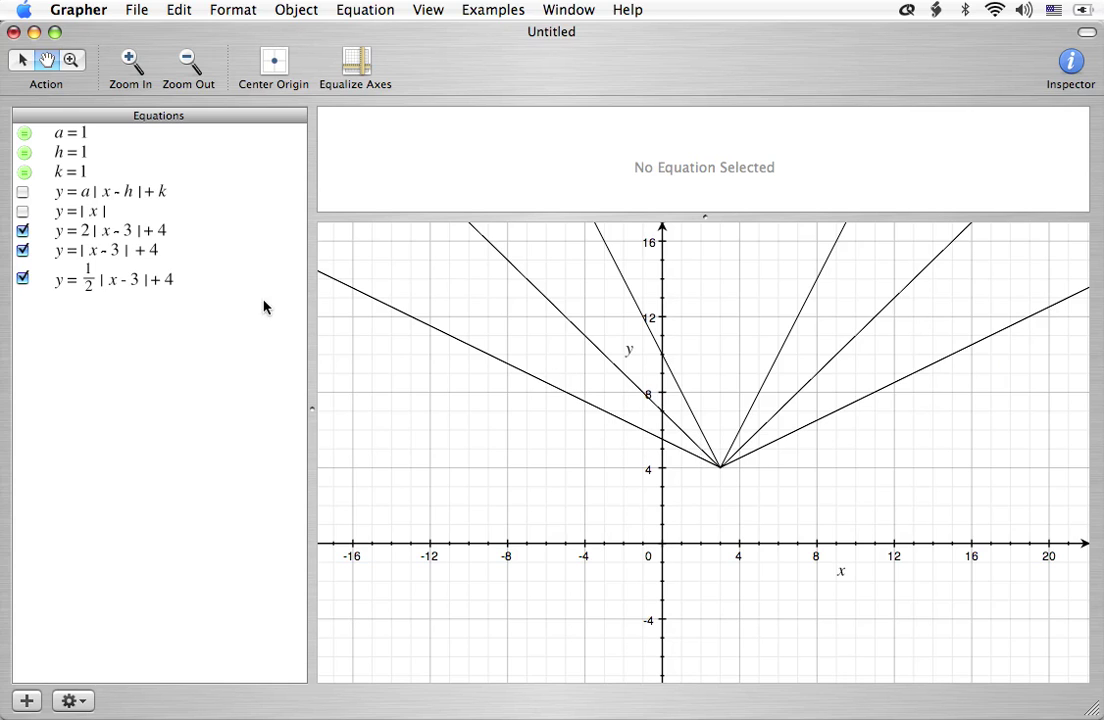
Make the coefficients −½ and −2, flipping y = ½|x−3|+4 and y = 2|x−3|+4 downward
{"action": "left_click", "coordinate": [140, 286]}
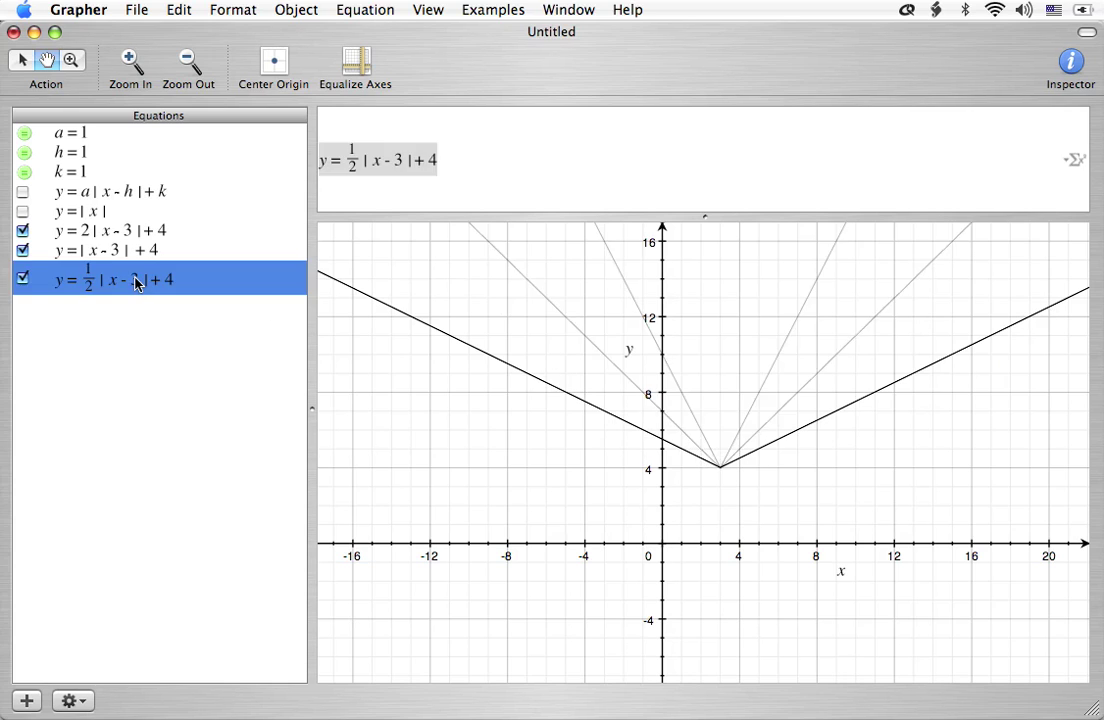
{"action": "left_click", "coordinate": [342, 158]}
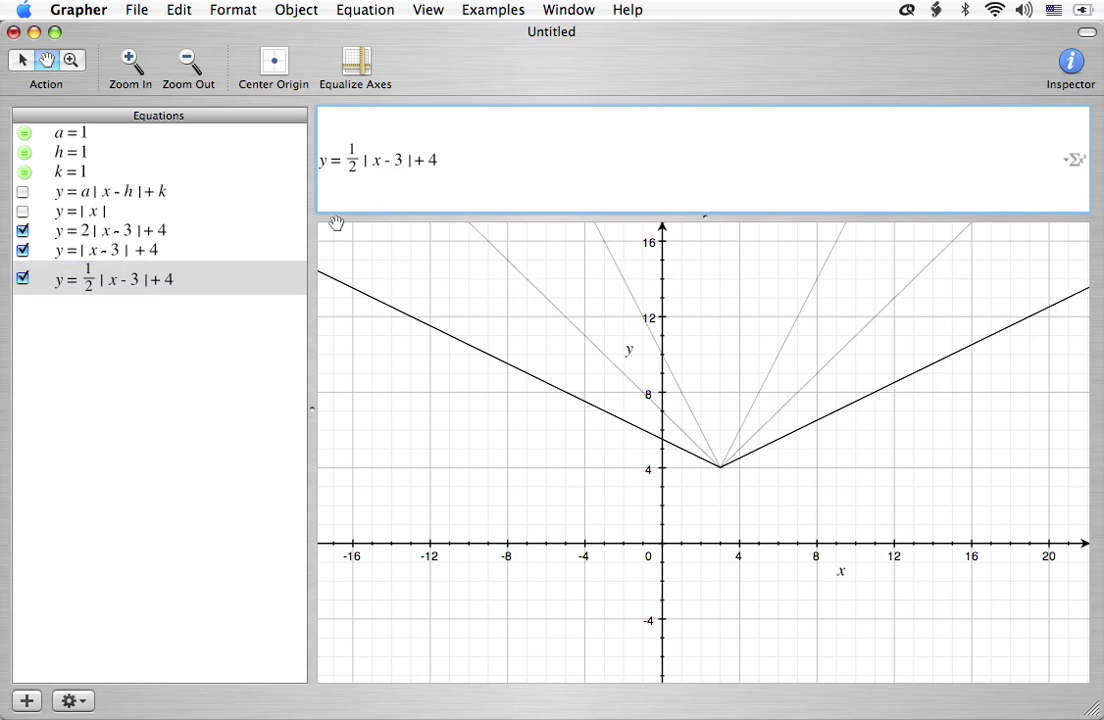
{"action": "type", "text": "-"}
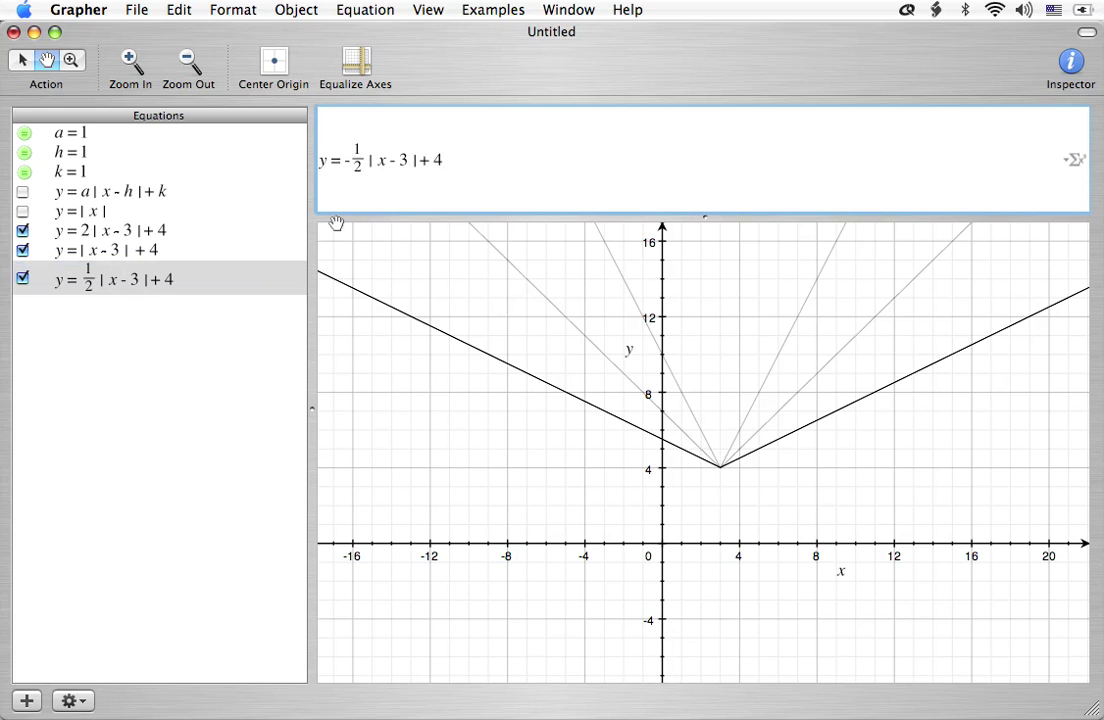
{"action": "key", "text": "Return"}
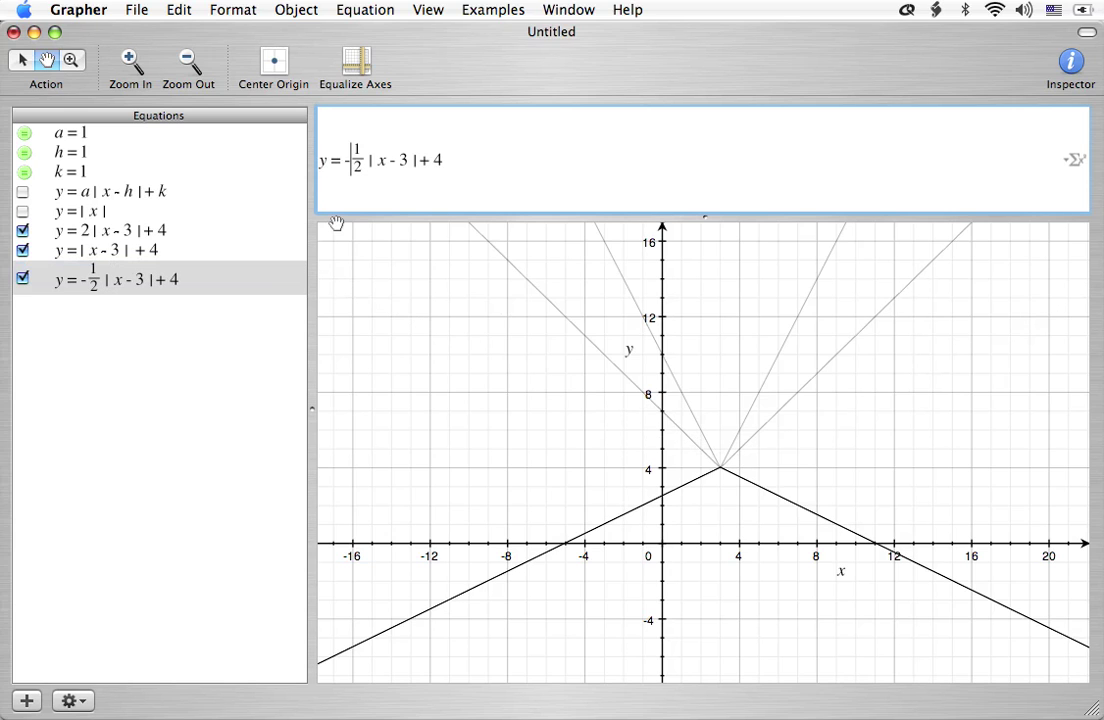
{"action": "left_click", "coordinate": [130, 231]}
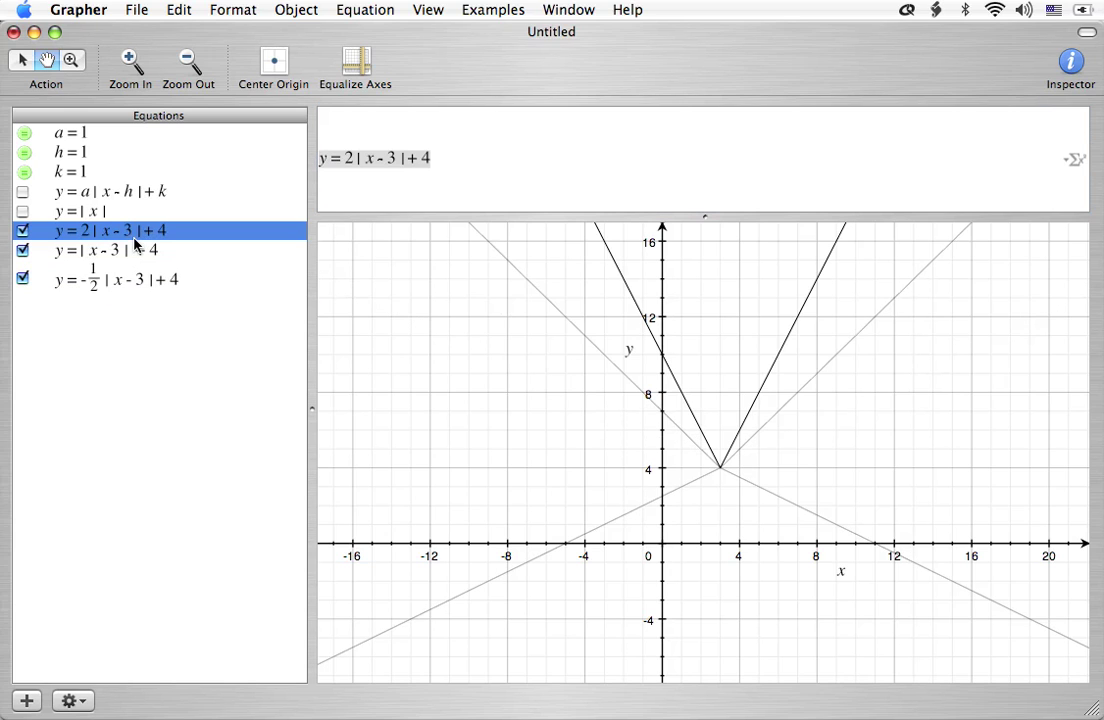
{"action": "left_click", "coordinate": [345, 158]}
{"action": "type", "text": "-"}
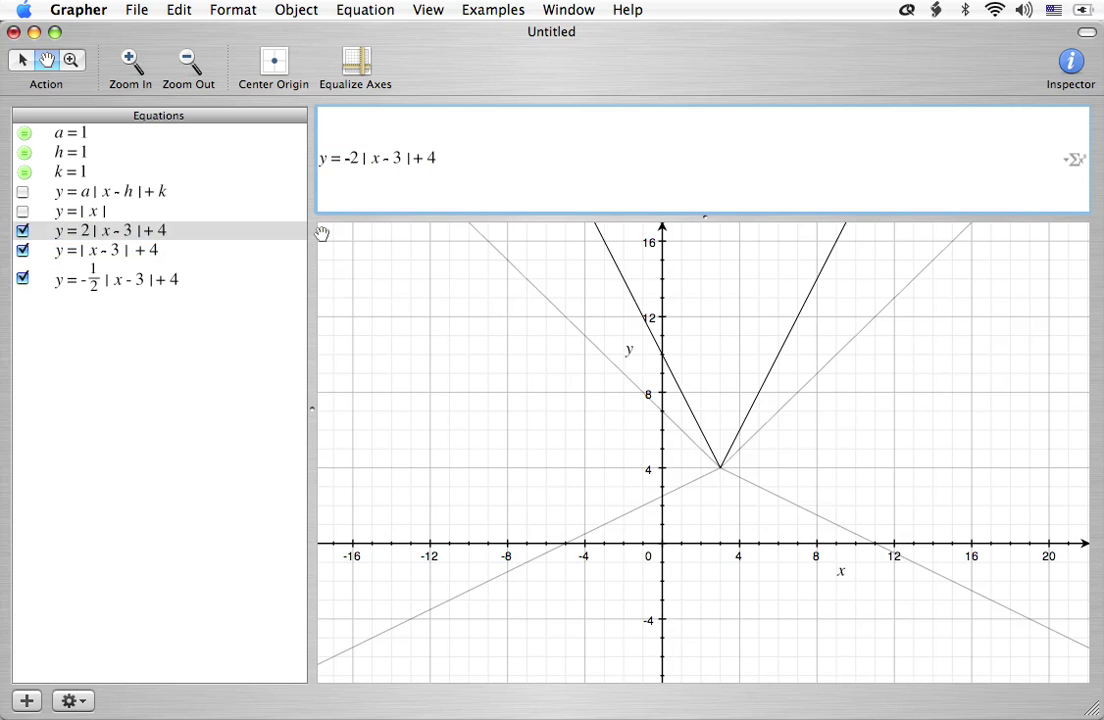
{"action": "key", "text": "Return"}
Change y = |x−3|+4 to y = −|x−3|+4 and deselect so all graphs show black
{"action": "left_click", "coordinate": [140, 250]}
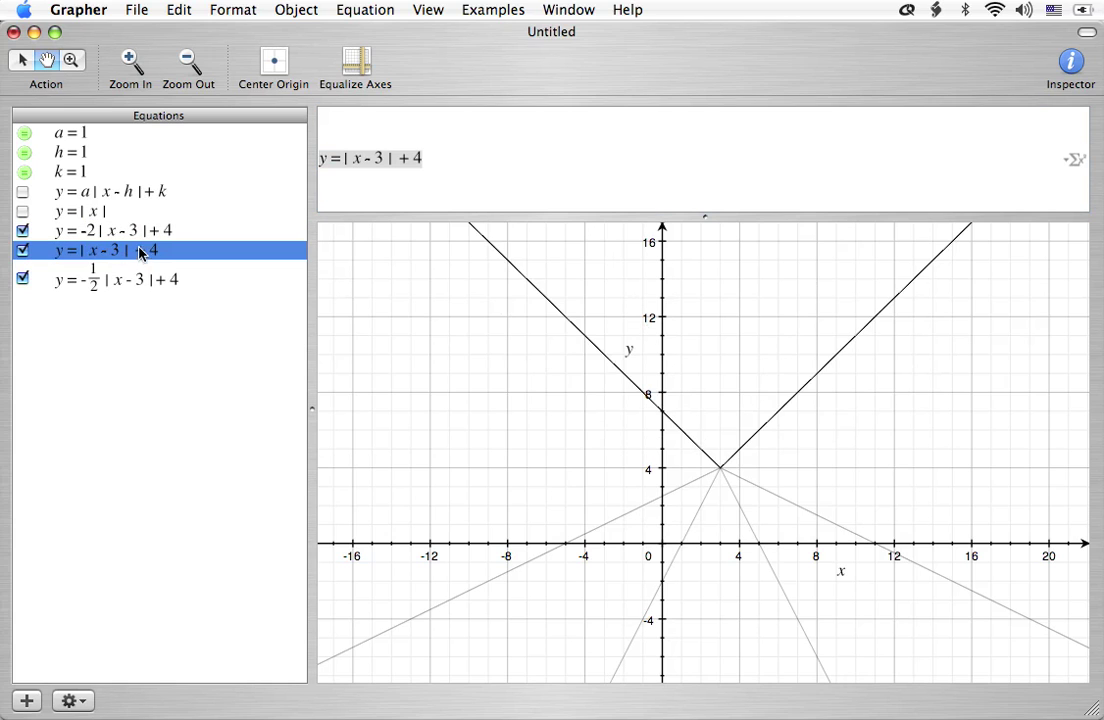
{"action": "left_click", "coordinate": [343, 207]}
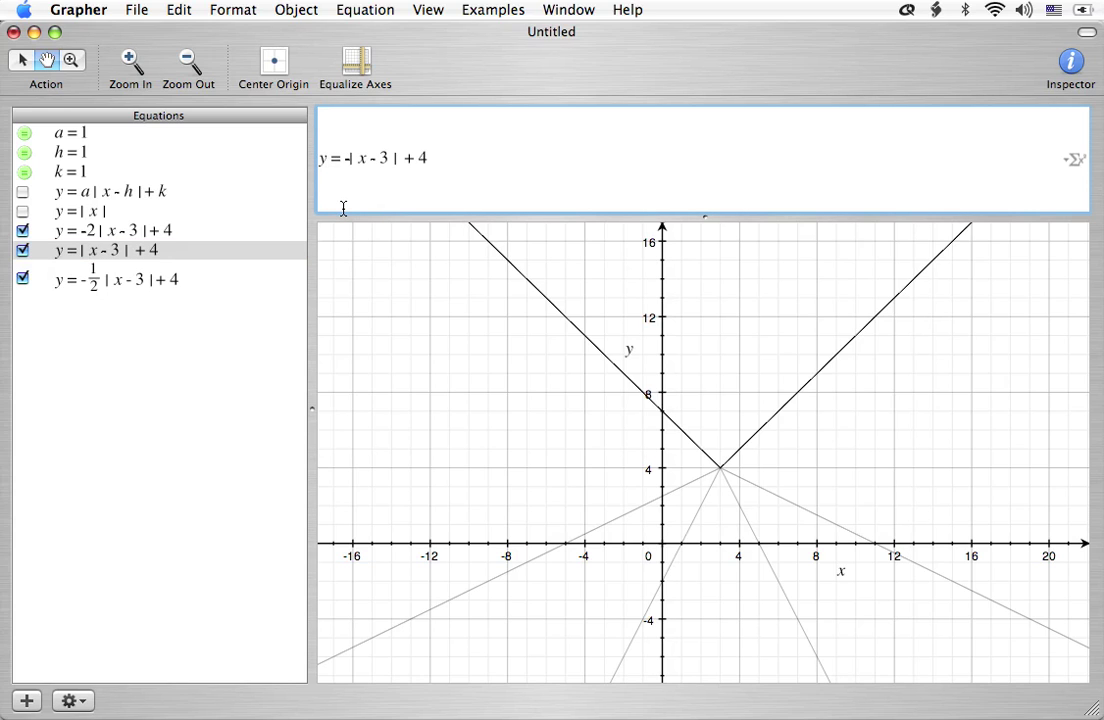
{"action": "type", "text": "-"}
{"action": "key", "text": "Return"}
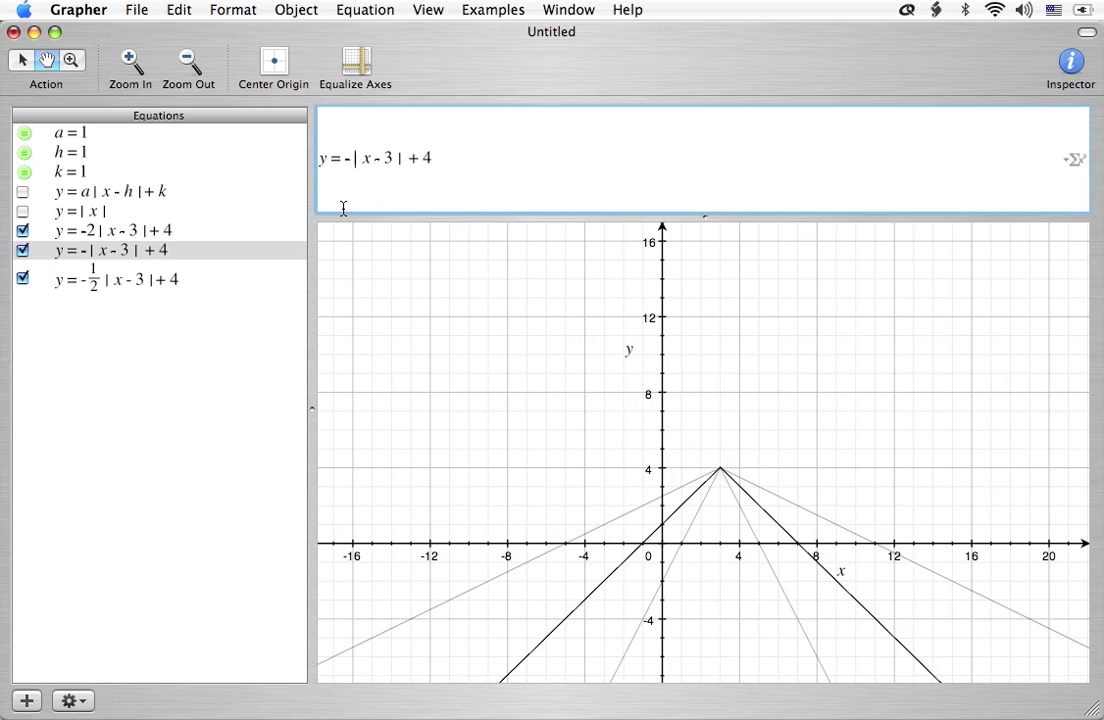
{"action": "left_click", "coordinate": [199, 346]}
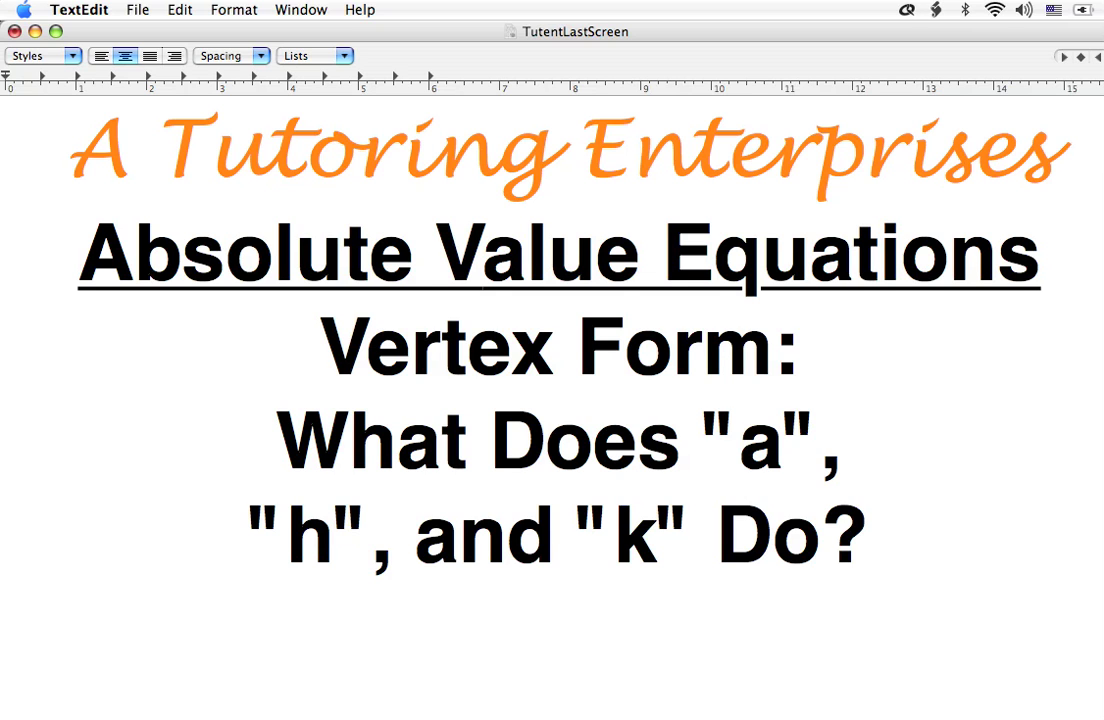
Scroll down the document to the presenter's photo, website, e-mail and phone lines
{"action": "scroll", "coordinate": [552, 400], "scroll_direction": "down", "scroll_amount": 15}
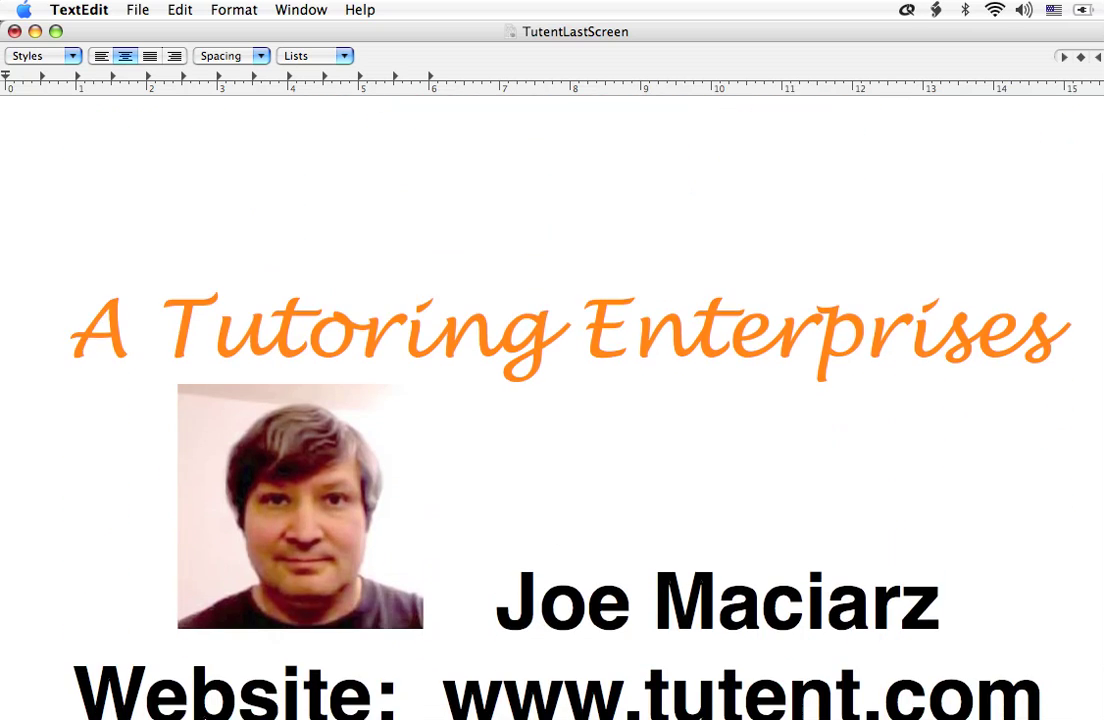
{"action": "scroll", "coordinate": [552, 400], "scroll_direction": "down", "scroll_amount": 3}
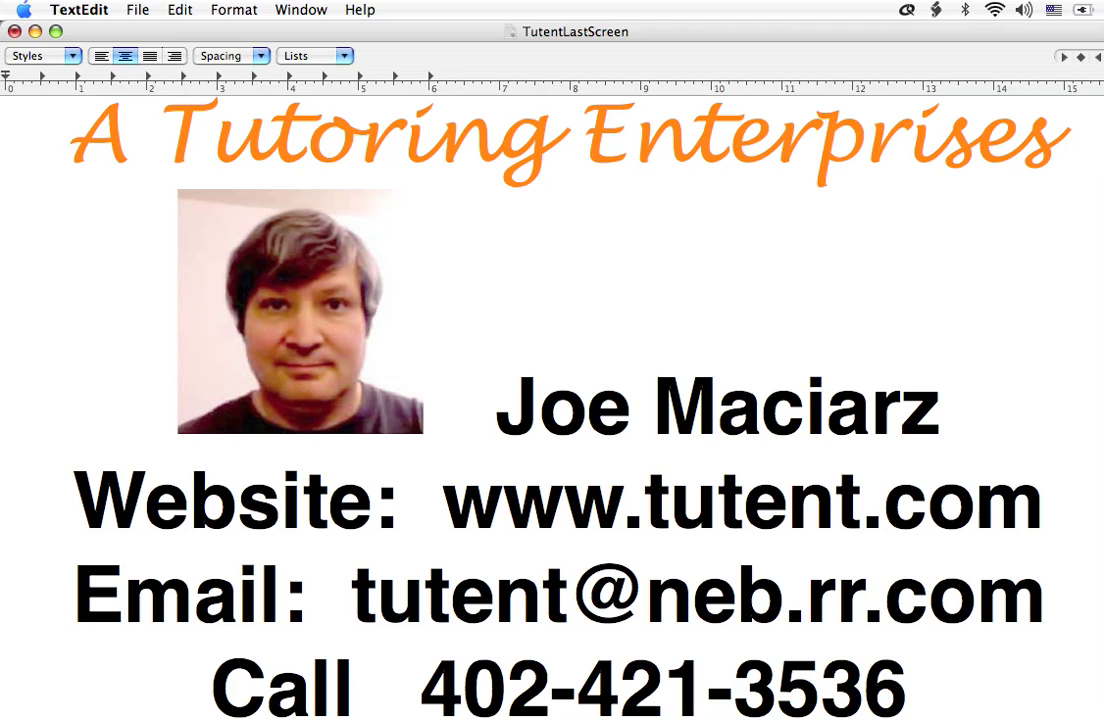
Scroll further down to centre the Shareware for the Brain donation request
{"action": "scroll", "coordinate": [552, 400], "scroll_direction": "down", "scroll_amount": 15}
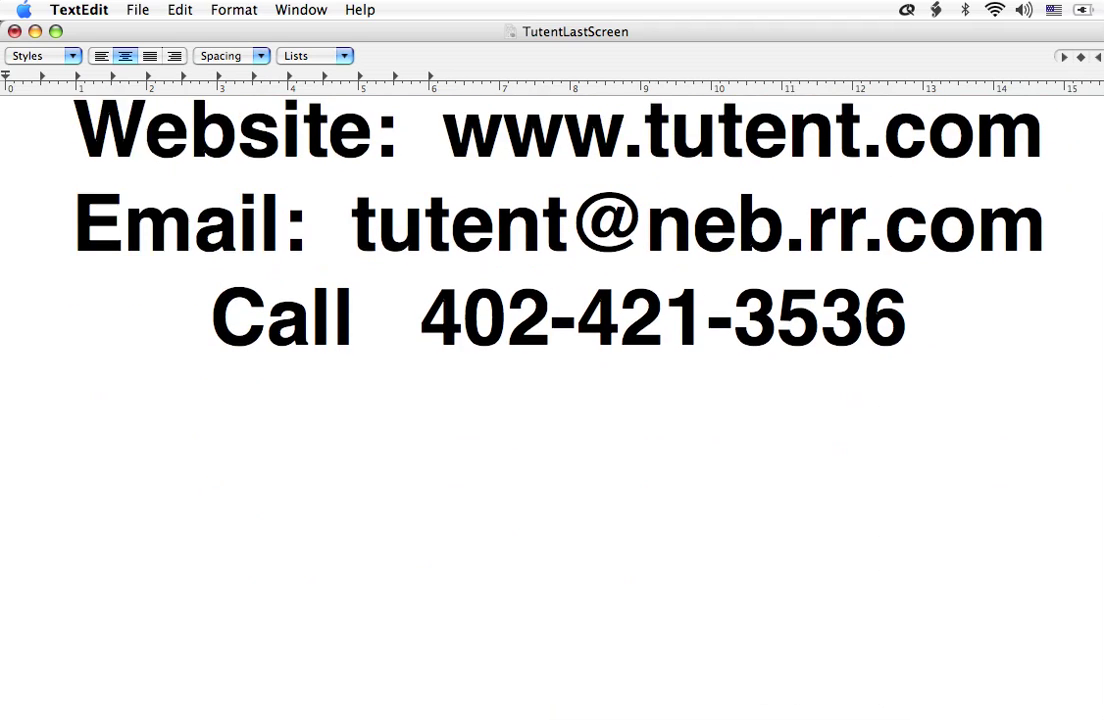
{"action": "scroll", "coordinate": [1100, 590], "scroll_direction": "down", "scroll_amount": 8}
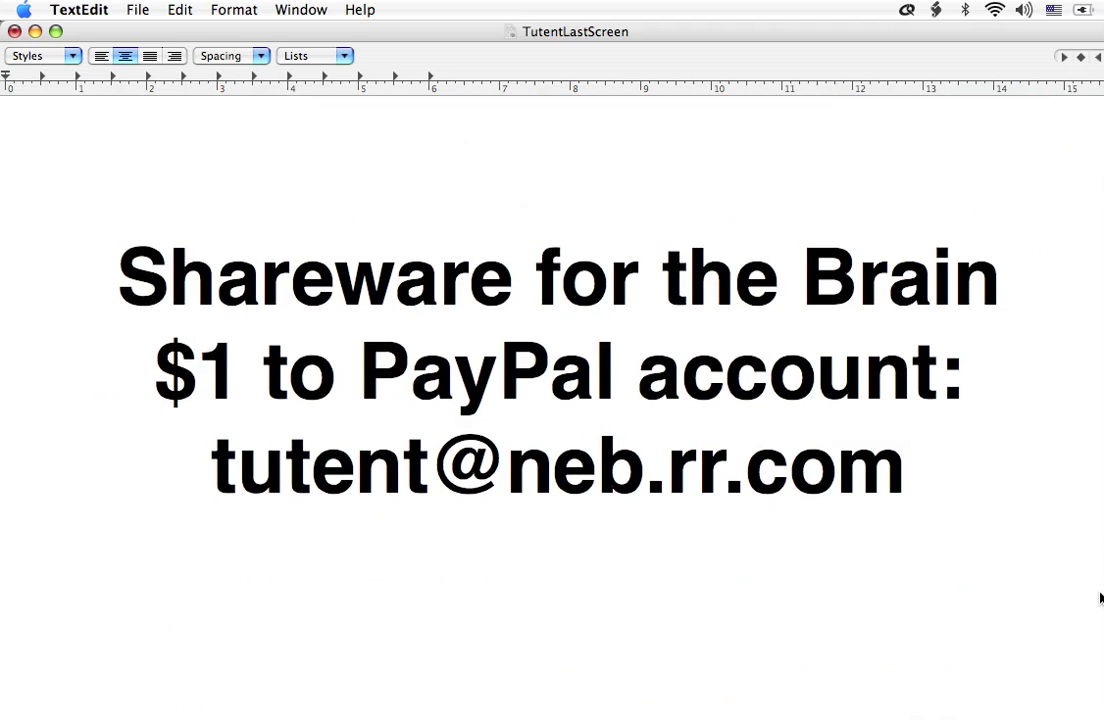
{"action": "scroll", "coordinate": [1100, 598], "scroll_direction": "up", "scroll_amount": 1}
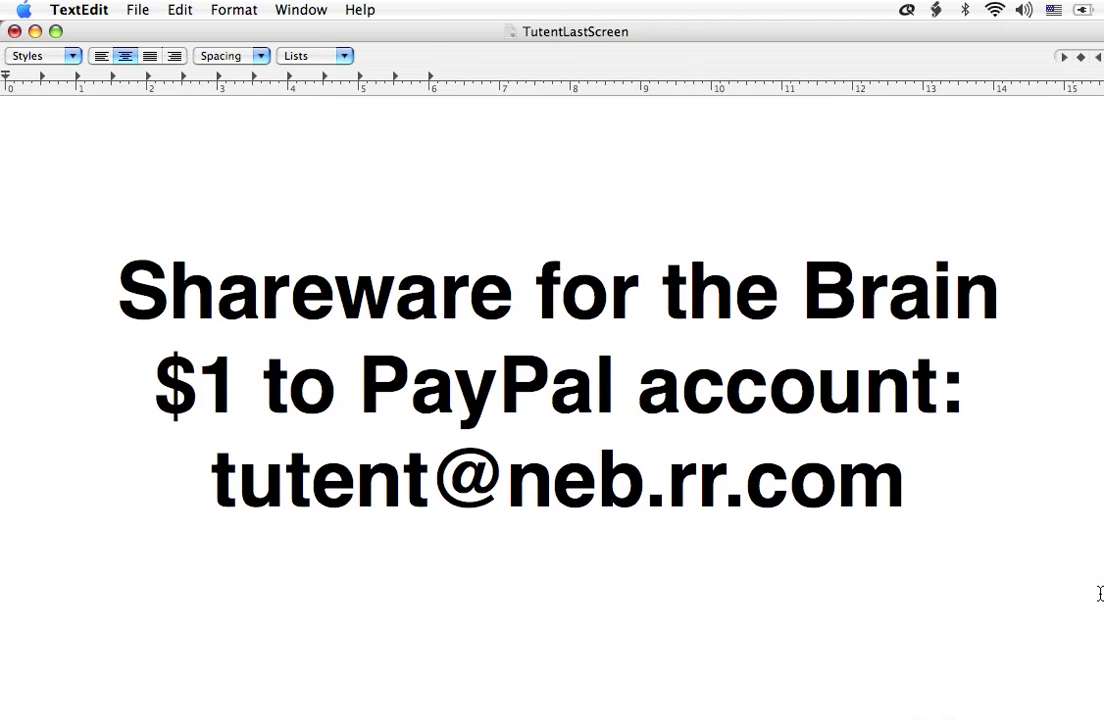